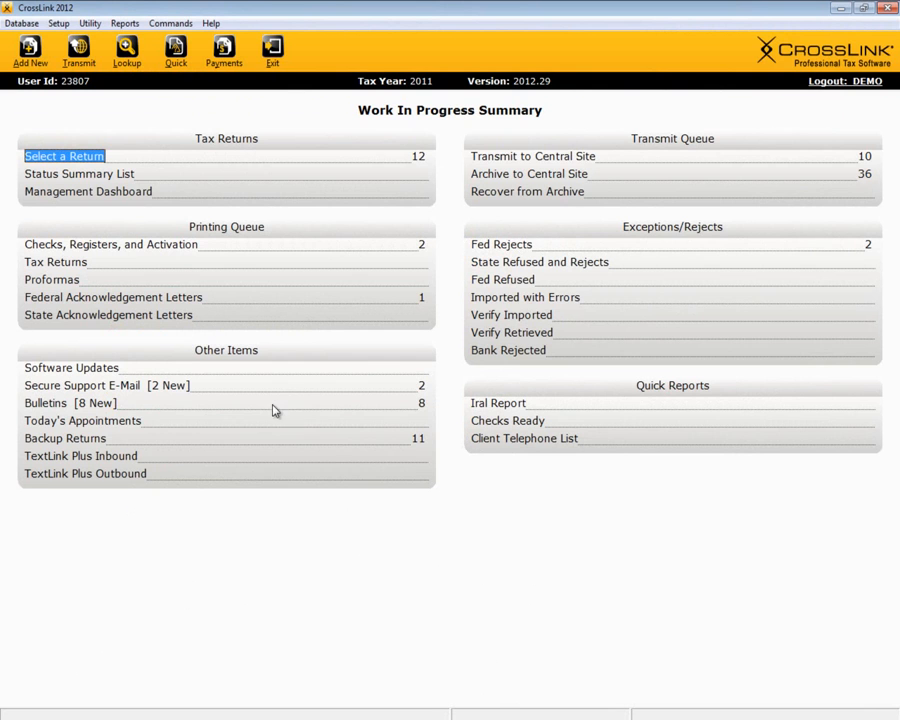
Step: Bring up the Add New Return form, ready for the taxpayer's Social Security Number
left_click(48, 160)
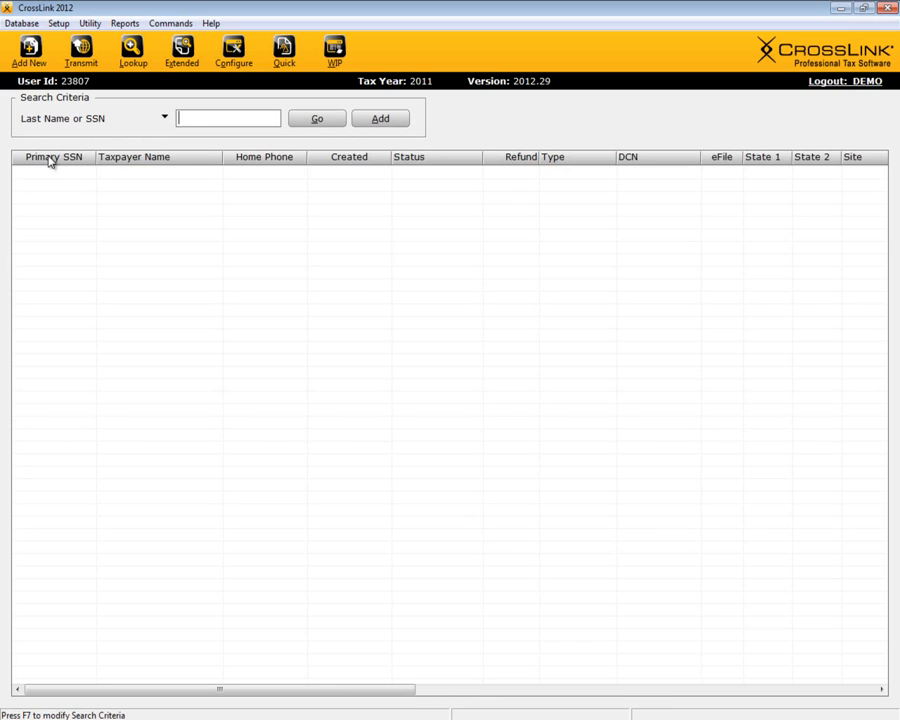
left_click(380, 121)
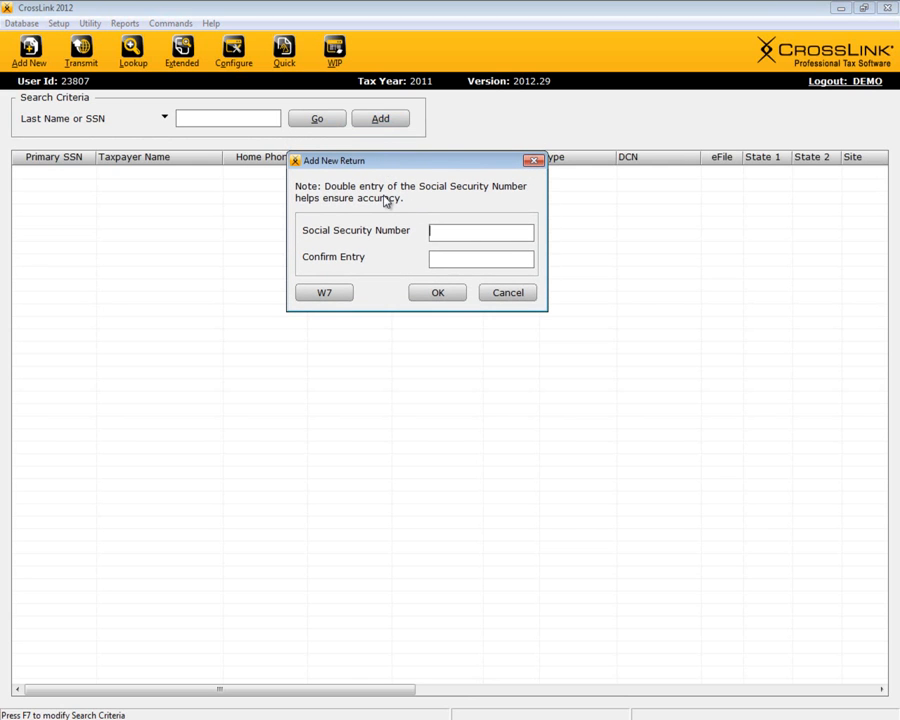
left_click(534, 161)
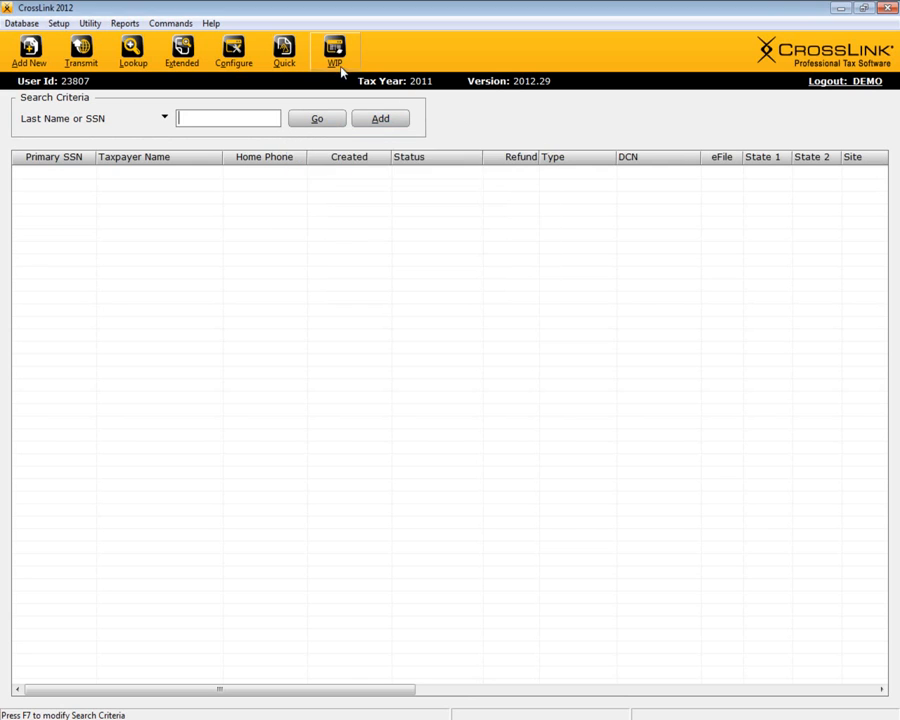
left_click(30, 52)
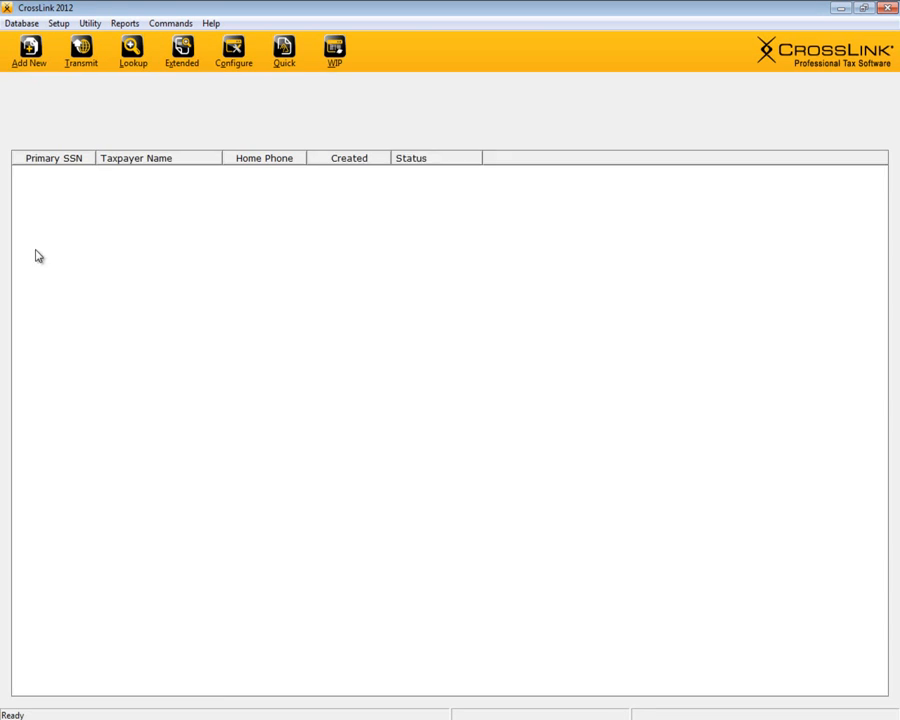
left_click_drag(388, 137, 394, 147)
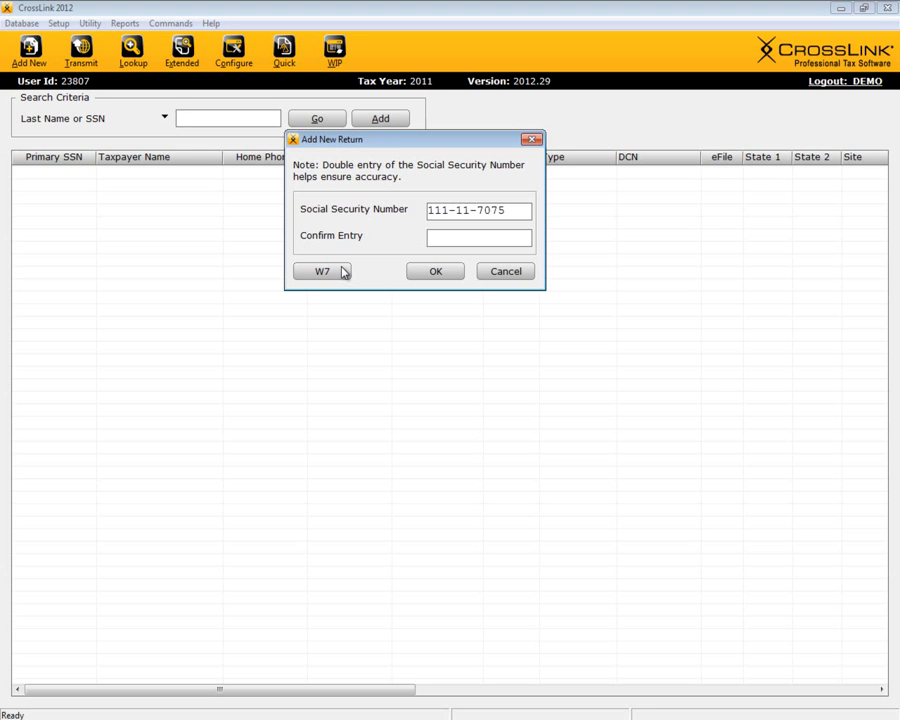
Step: Confirm the taxpayer's SSN to create the 2011 return
key("Return")
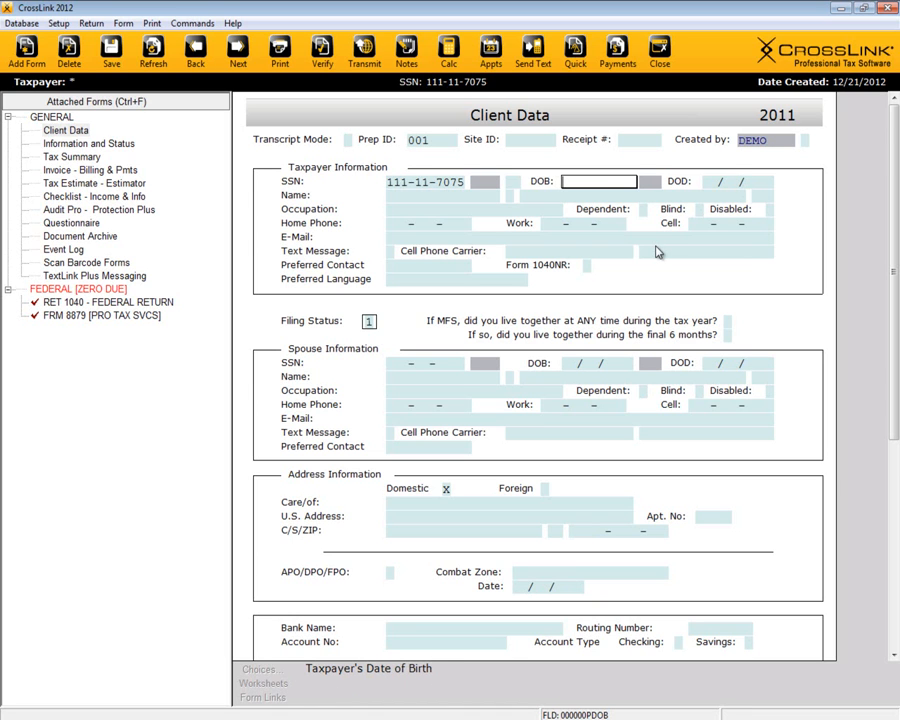
Step: Enter the taxpayer's date of birth and first and last name
type("4011975")
left_click(446, 197)
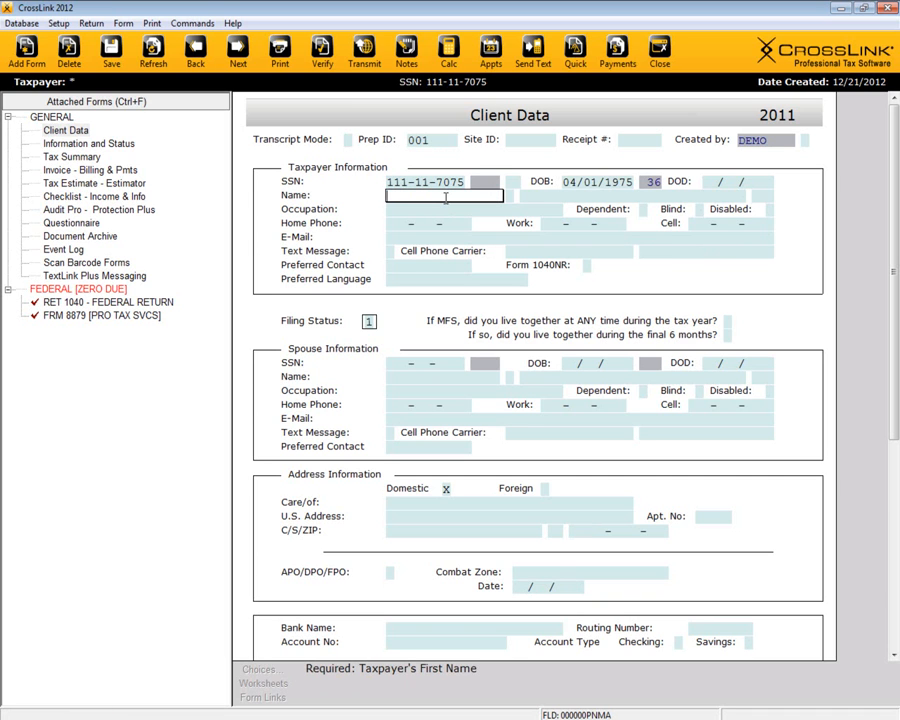
type("JAMES")
key("Tab")
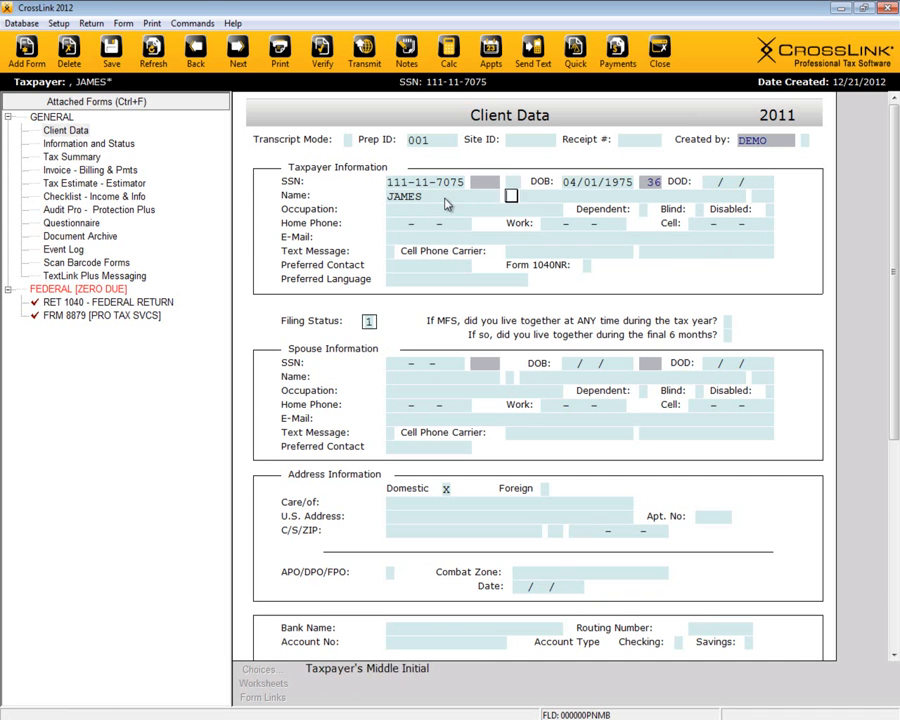
key("Tab")
type("TAXPAYER")
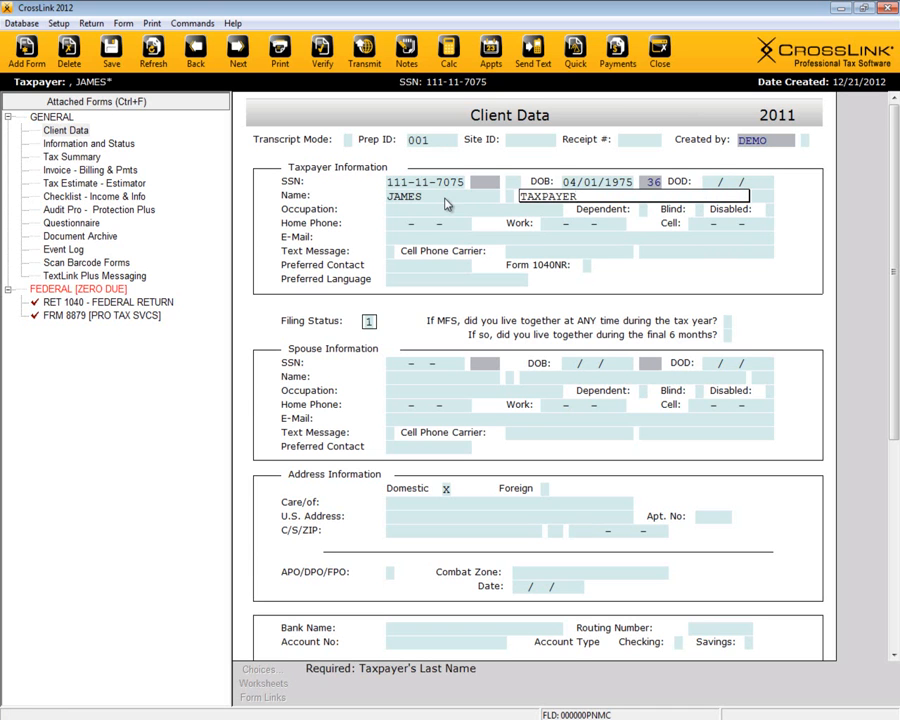
key("Tab")
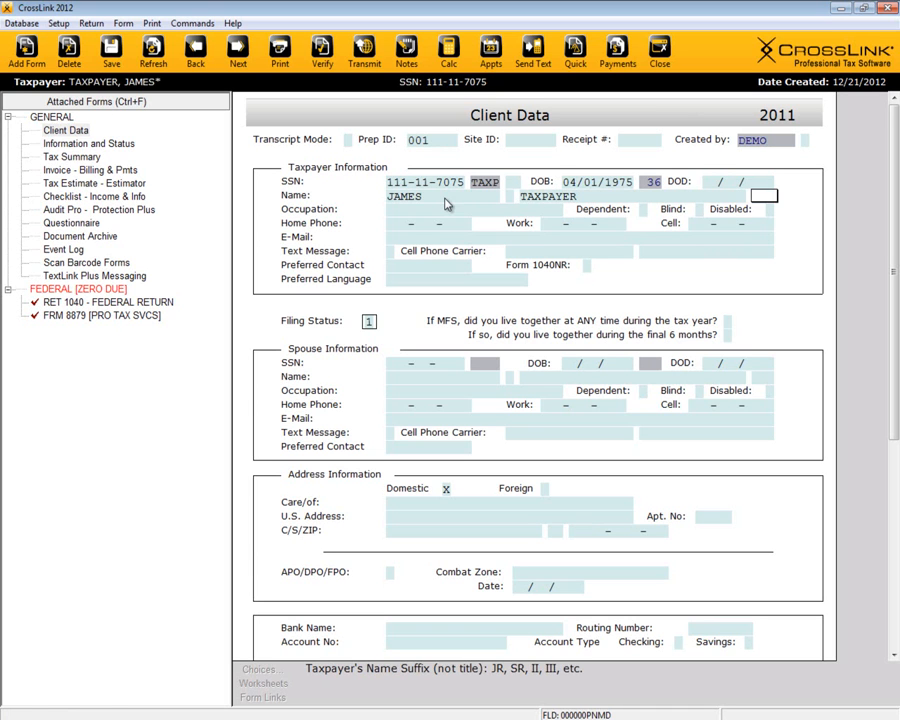
key("Tab")
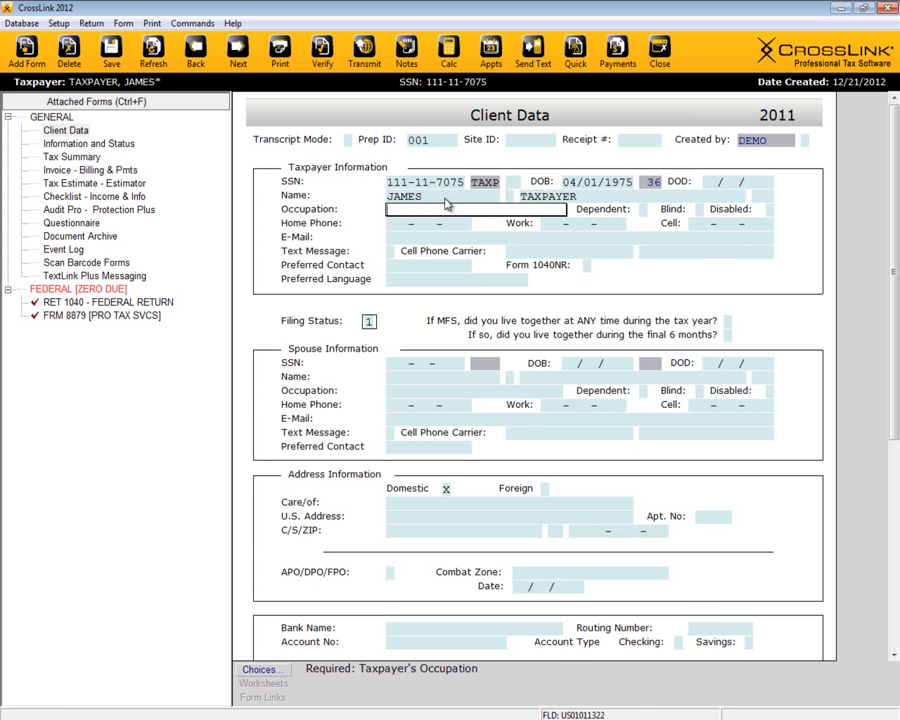
Step: Set the taxpayer's occupation to WORKER
left_click(262, 671)
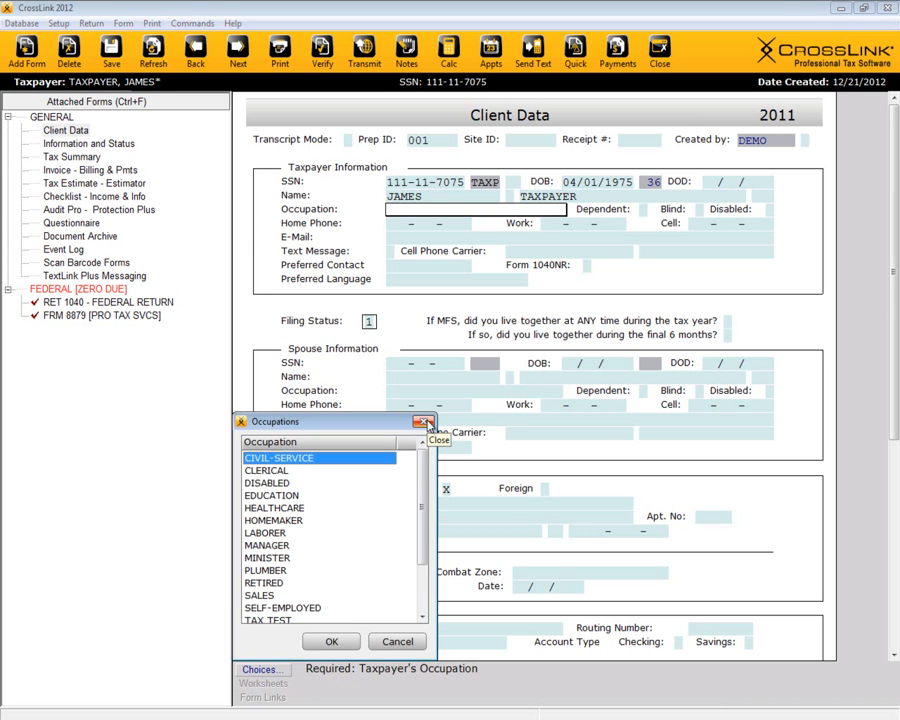
left_click(428, 424)
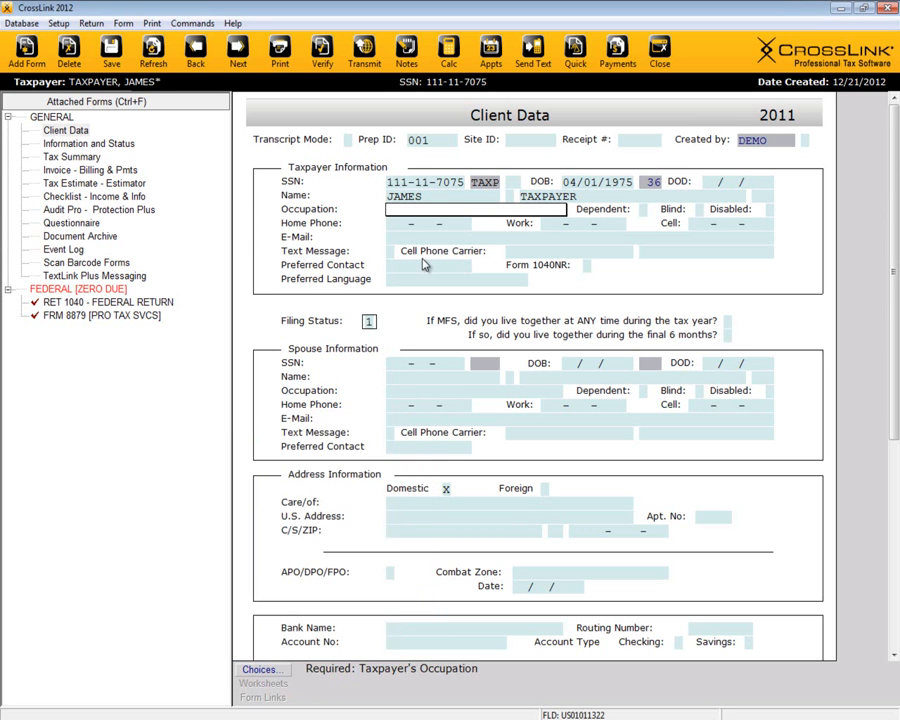
type("W")
key("Tab")
key("Tab")
key("Tab")
key("Tab")
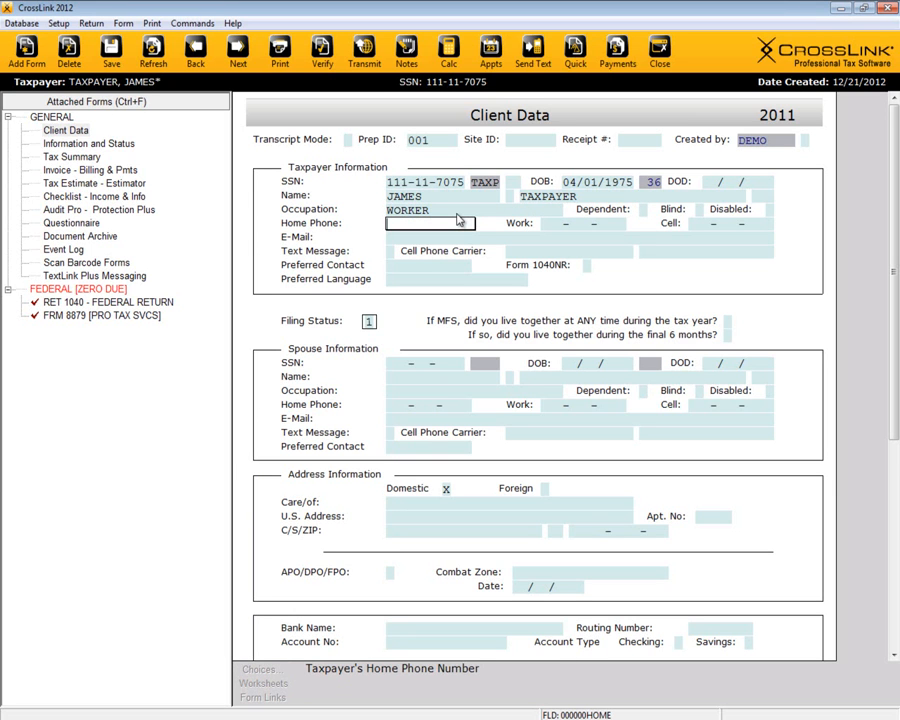
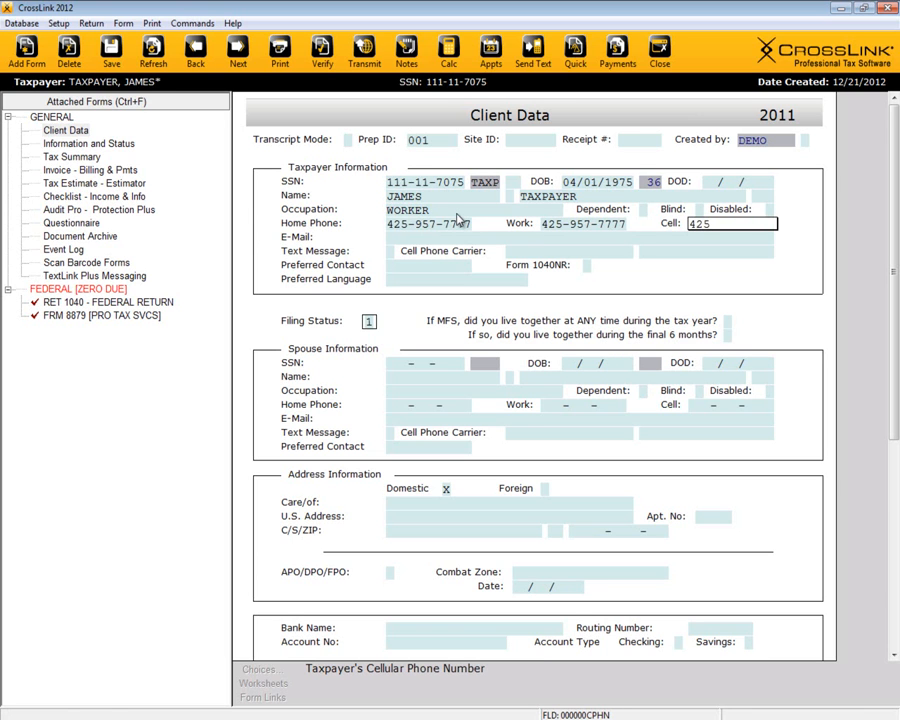
Step: Enter the home, work and cell phone numbers, opting into texts with carrier acs alaska
key("Return")
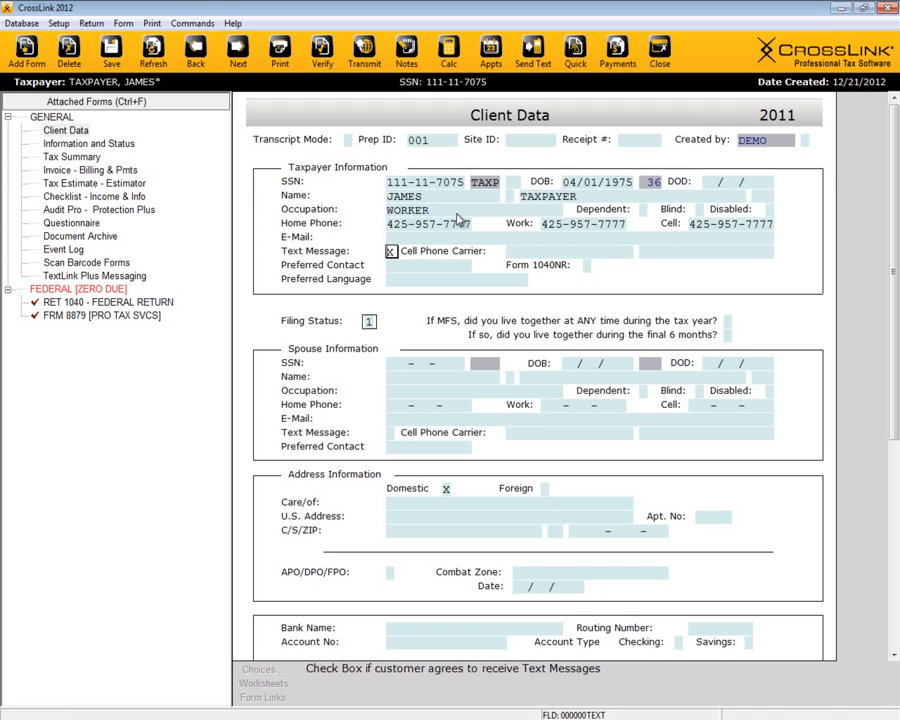
key("Return")
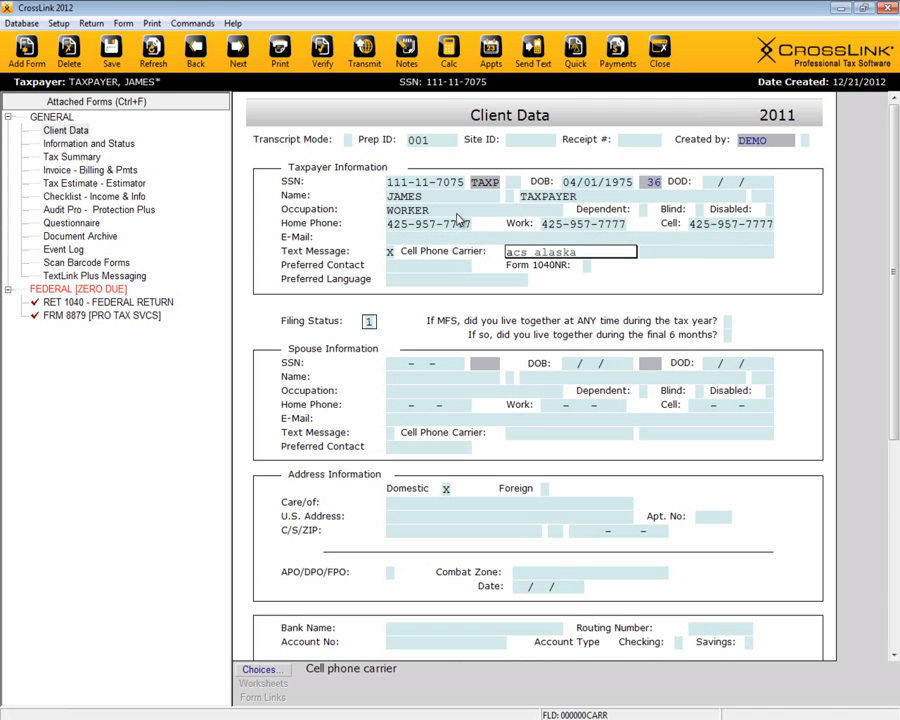
key("Return")
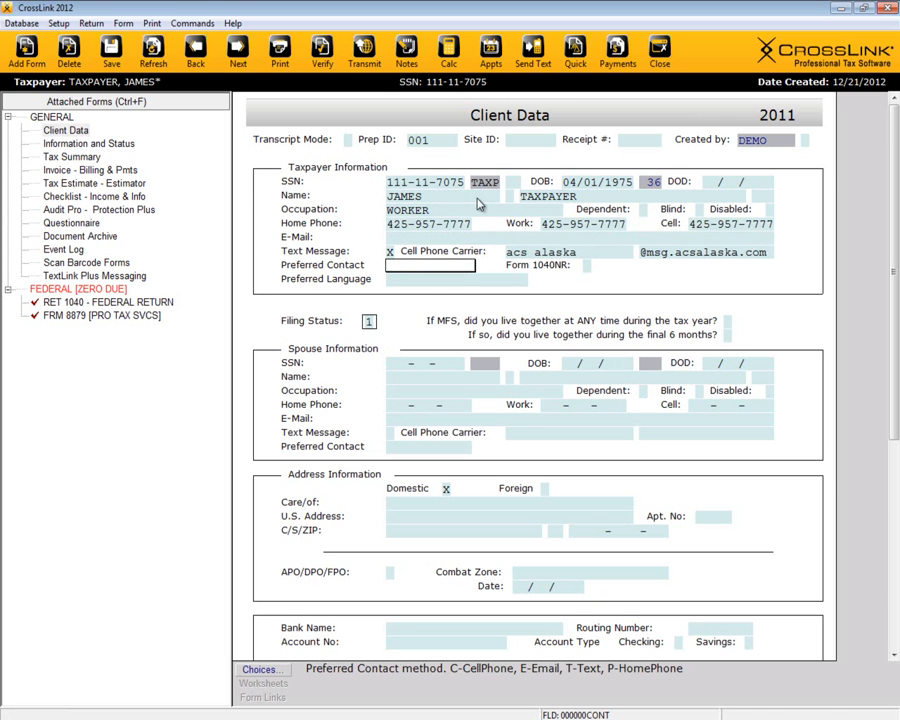
left_click(369, 322)
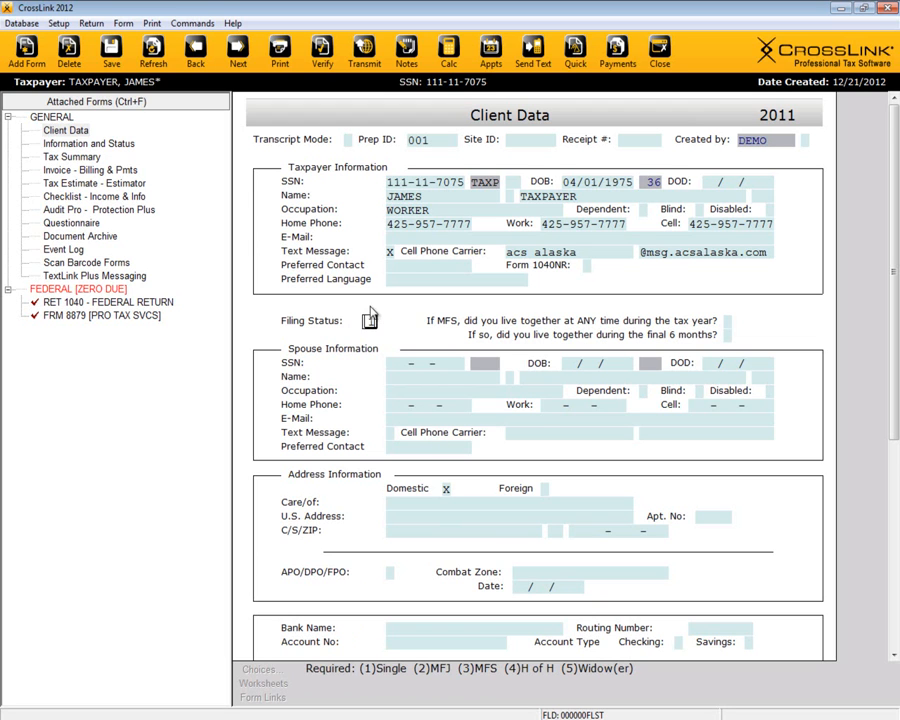
Step: Set the filing status to 4, Head of Household
type("1")
key("Return")
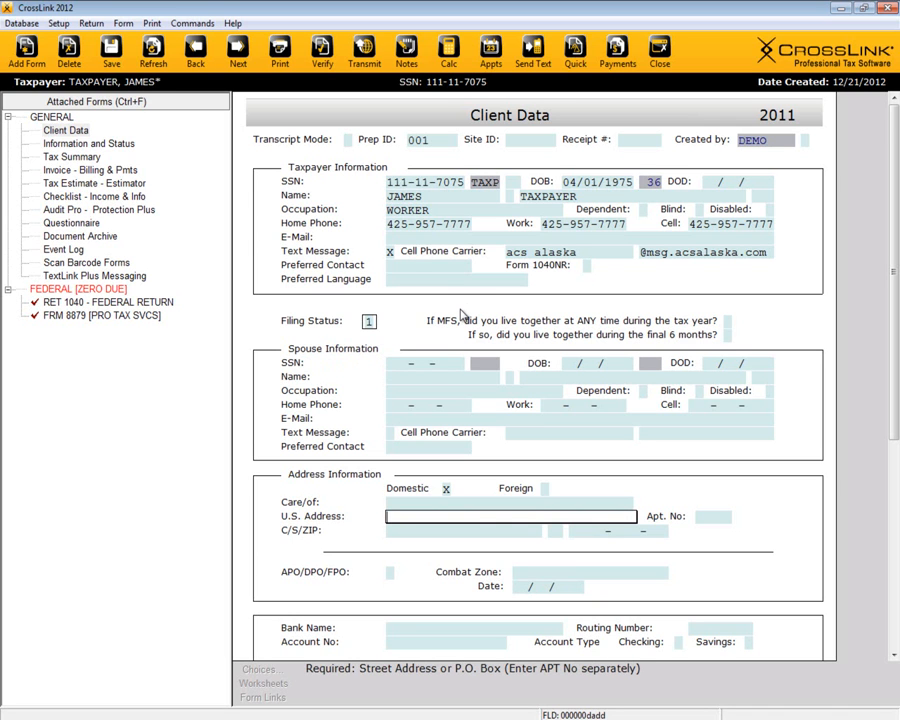
left_click(369, 322)
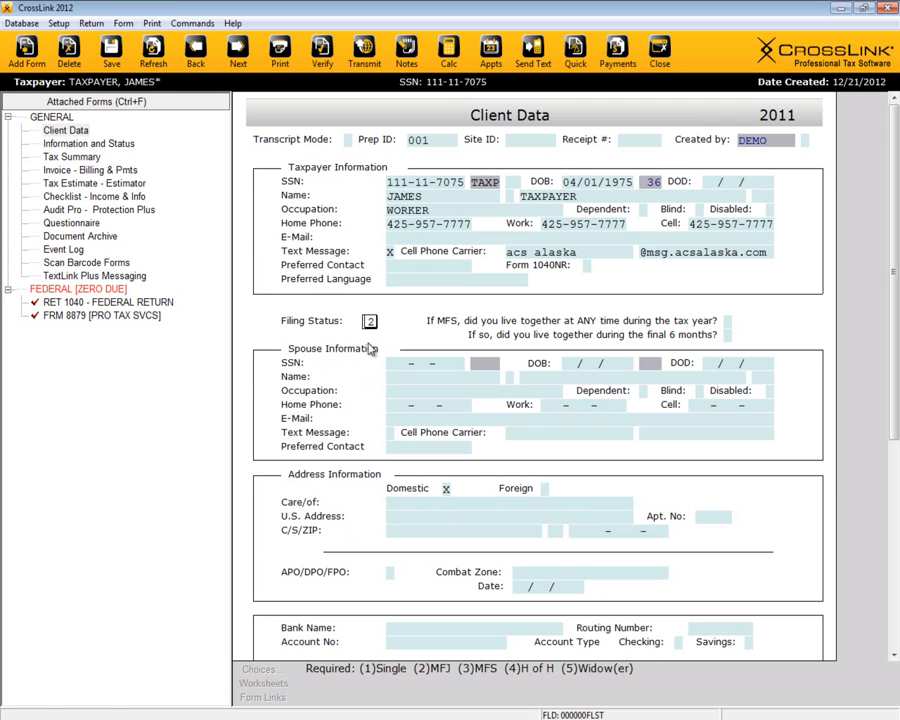
key("Return")
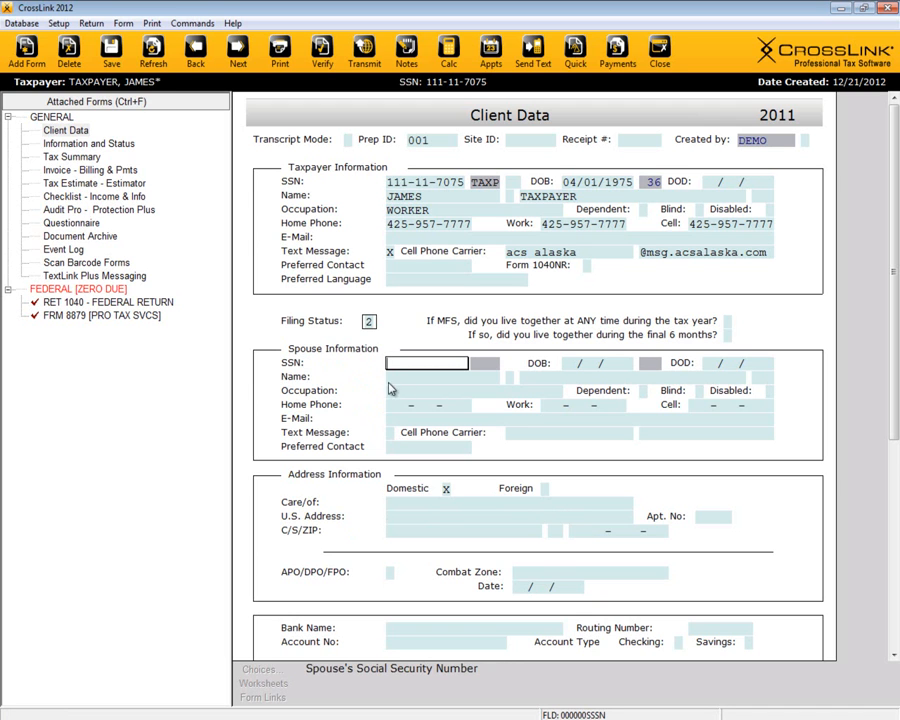
left_click(368, 321)
type("4")
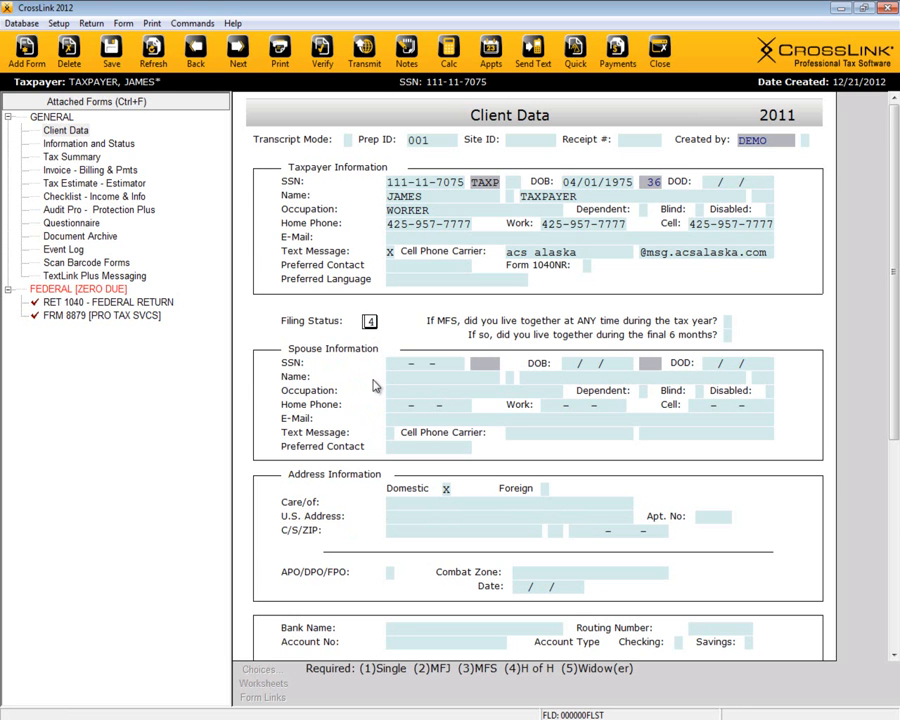
key("Return")
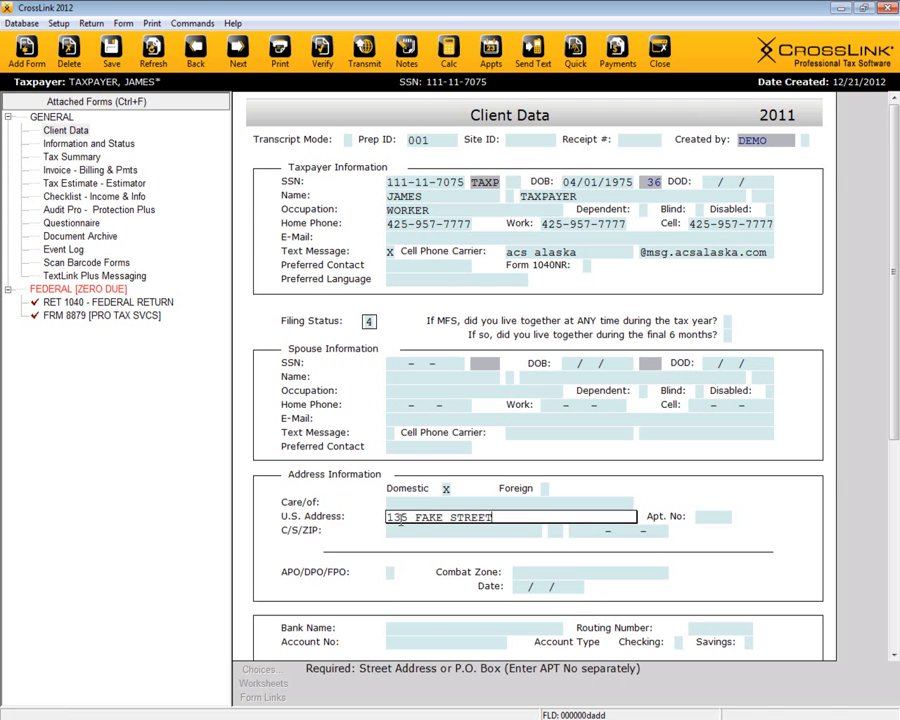
Step: Enter the taxpayer's U.S. street address and ZIP code
key("Return")
key("Return")
type("98")
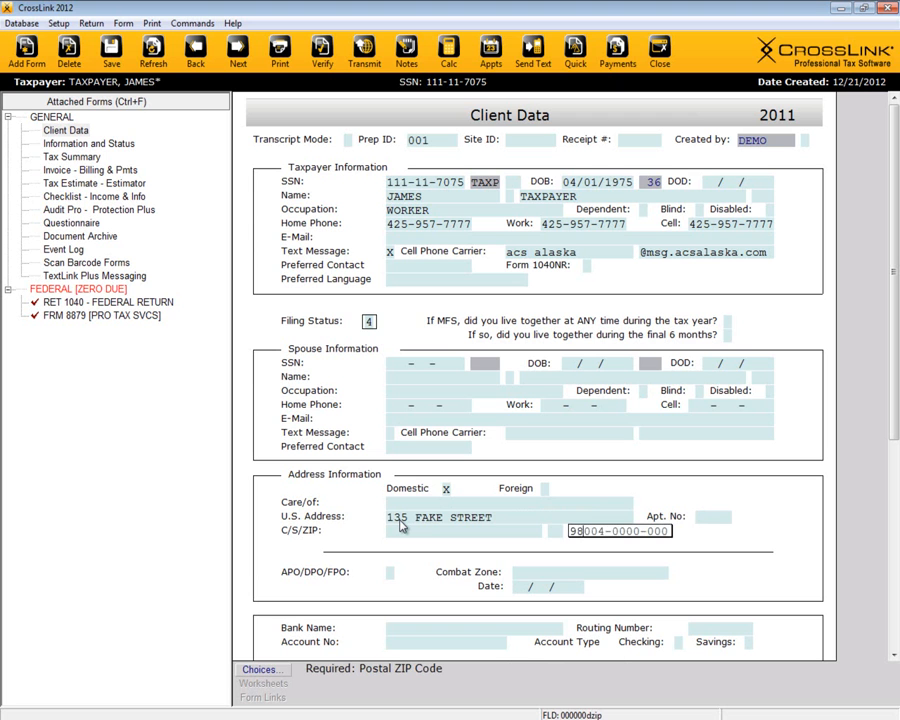
type("204")
key("Return")
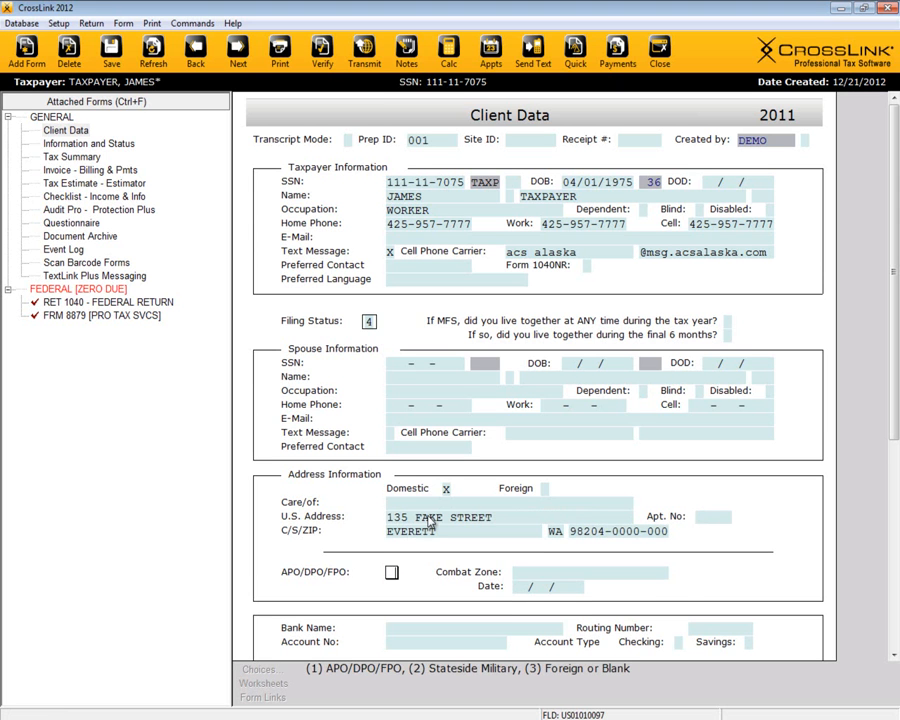
scroll(430, 521, "down", 1)
Step: Choose AIR FORCE FEDERAL CREDIT as the direct-deposit bank
scroll(430, 521, "down", 2)
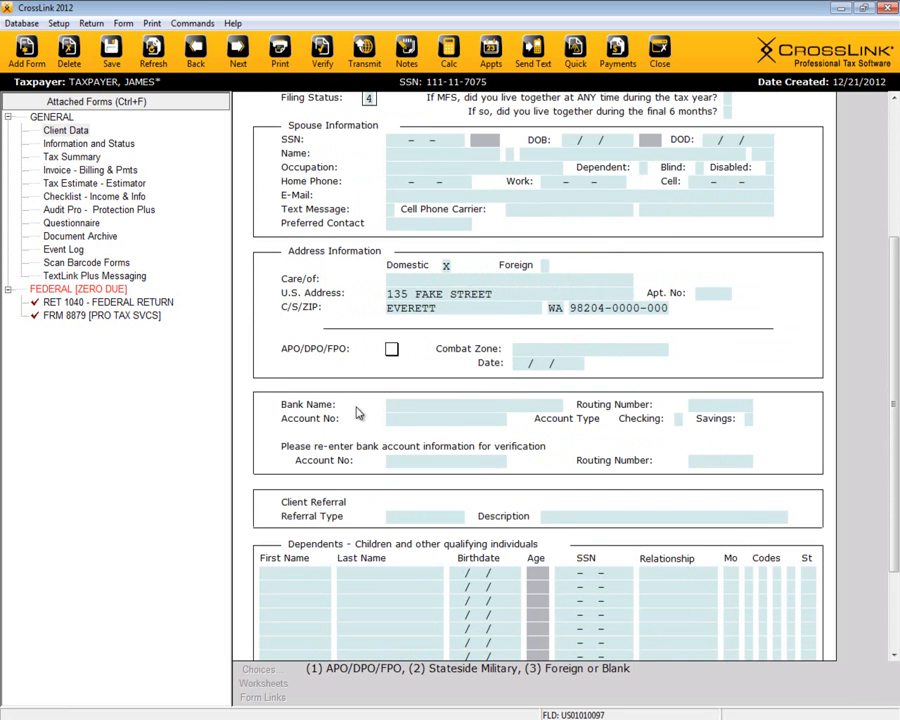
left_click(401, 408)
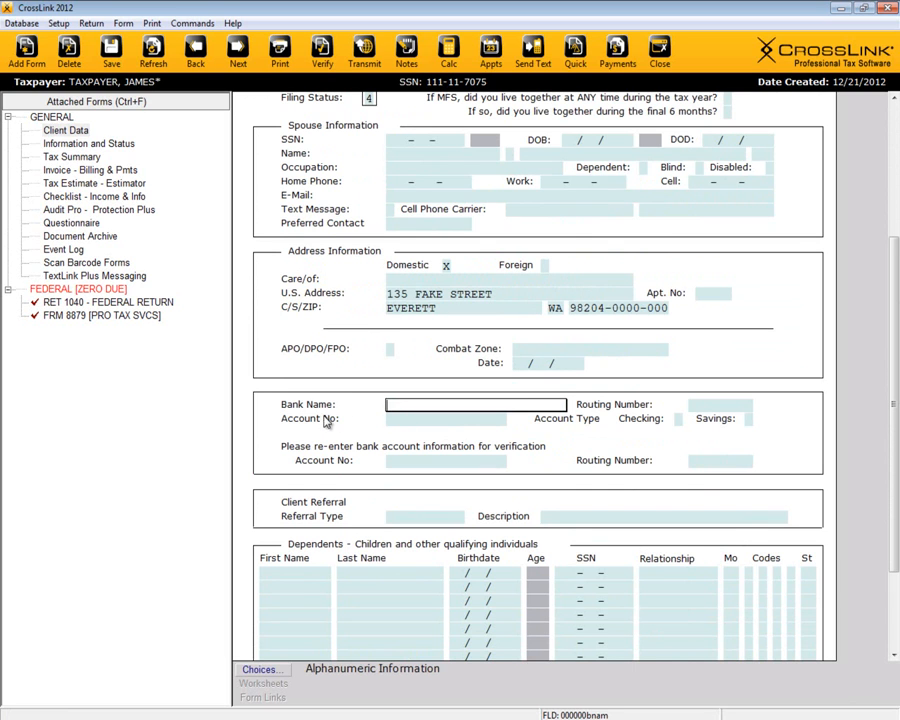
left_click(258, 670)
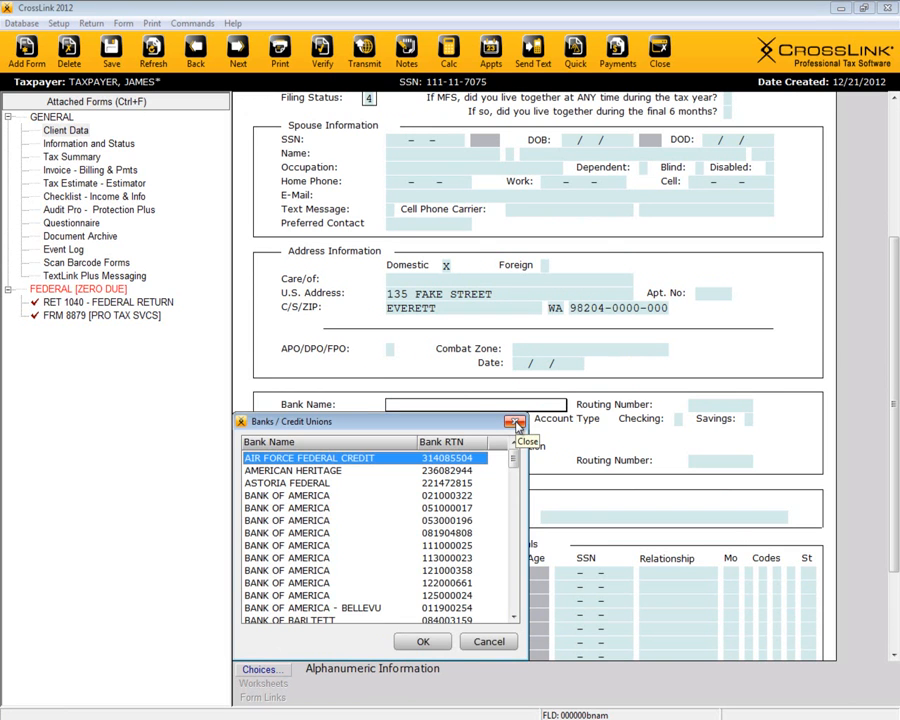
left_click(514, 422)
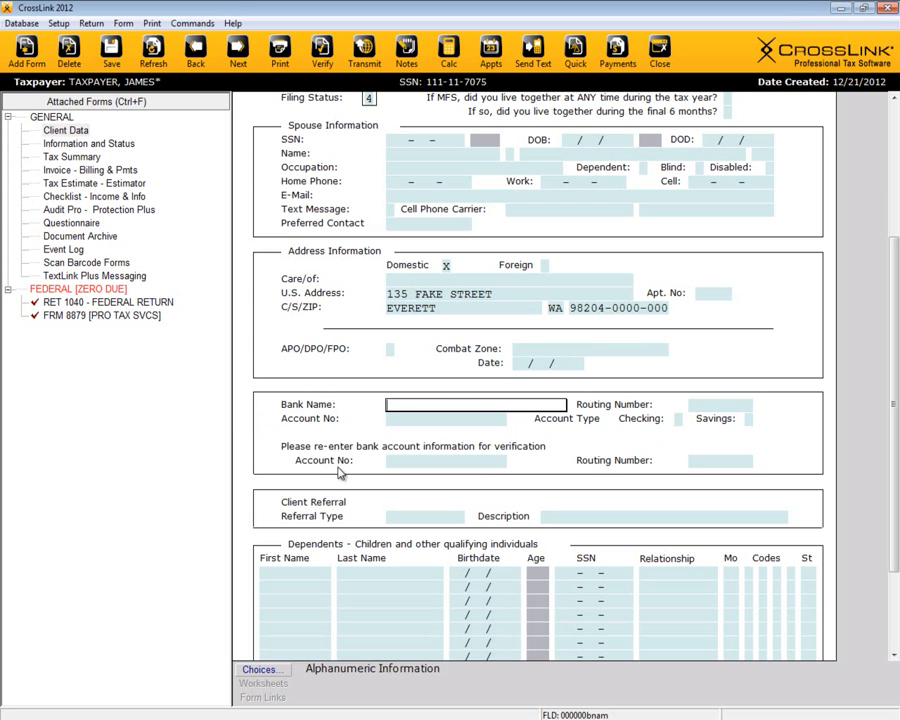
left_click(258, 670)
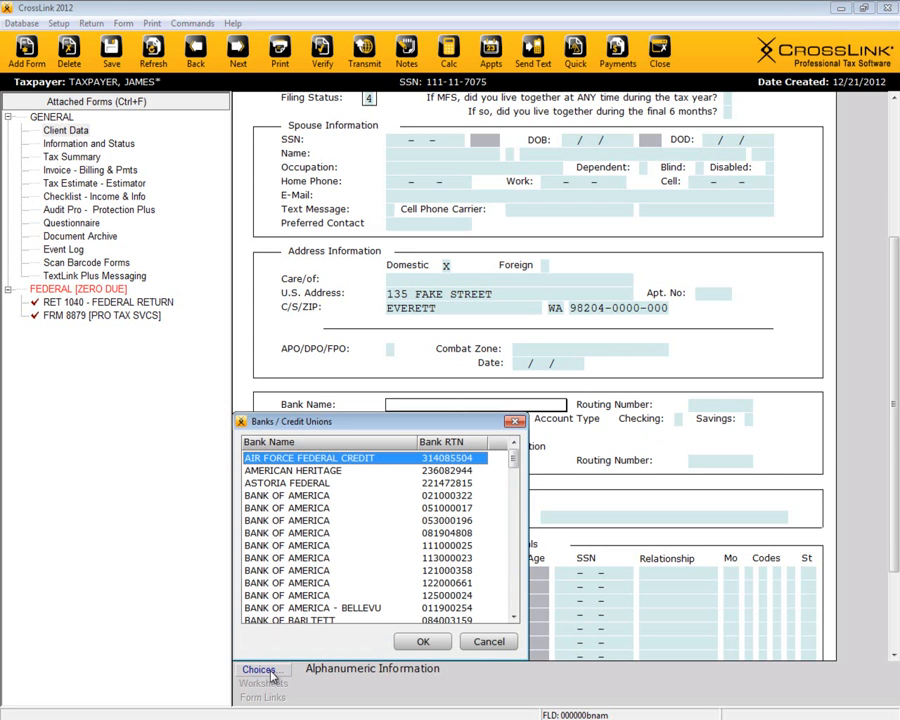
double_click(348, 460)
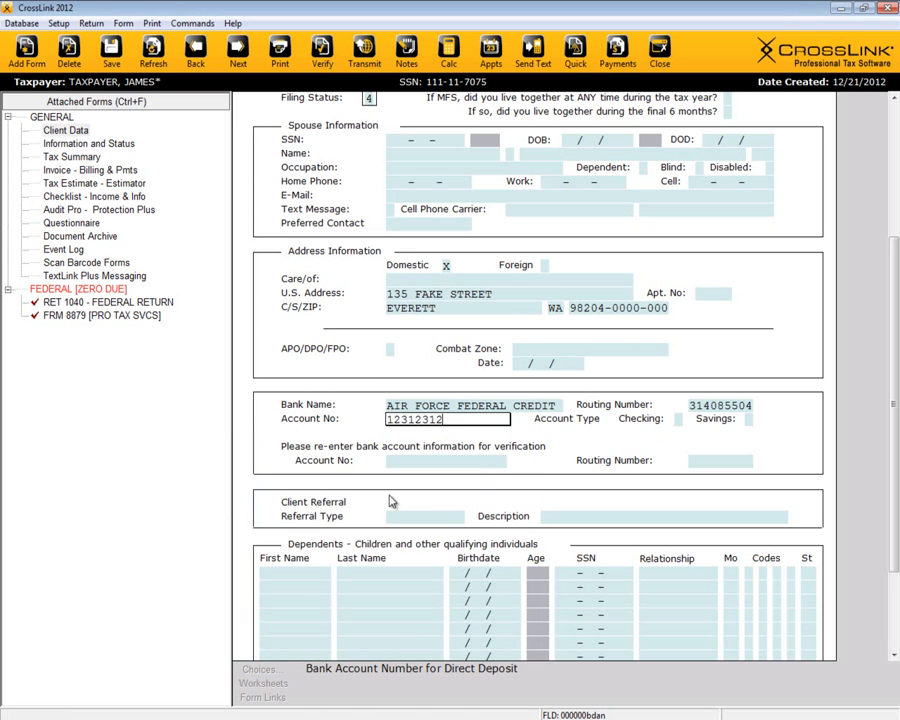
Step: Mark the account as checking and re-enter the account and routing numbers
key("Tab")
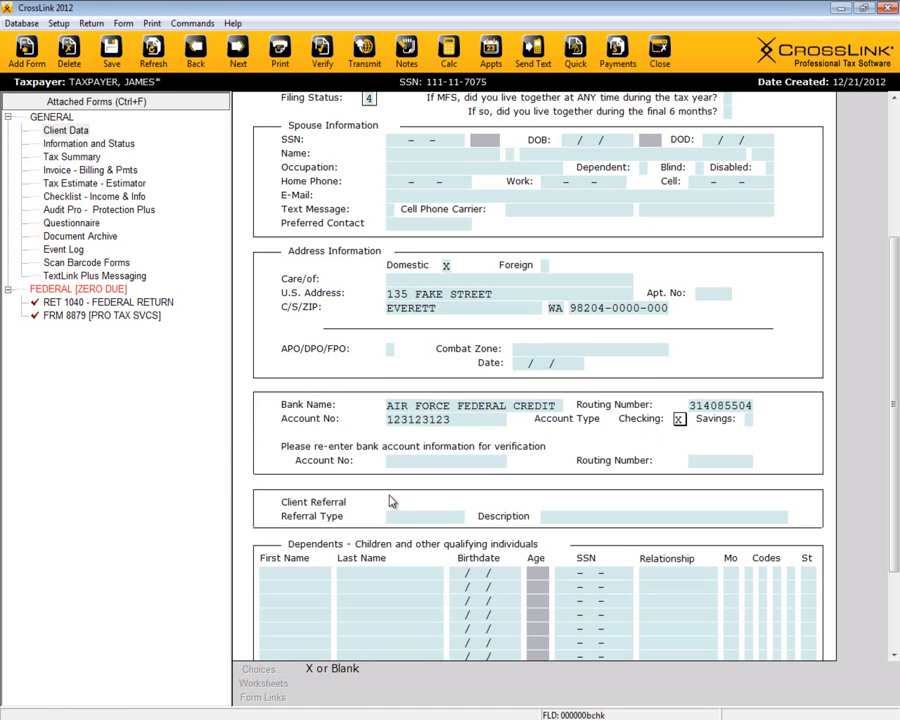
key("Tab")
key("Tab")
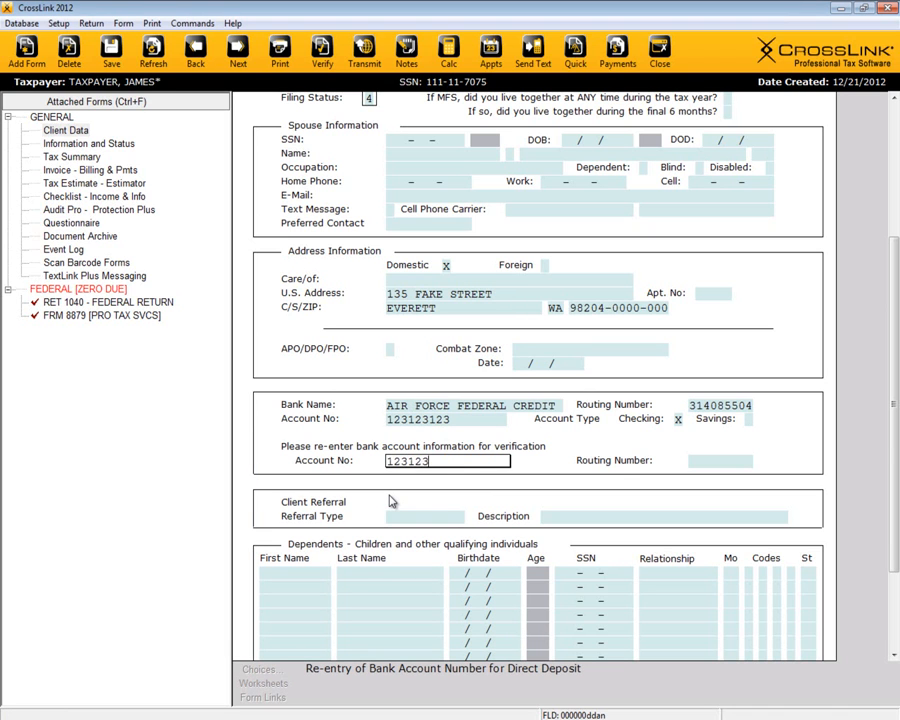
key("Tab")
type("314085504")
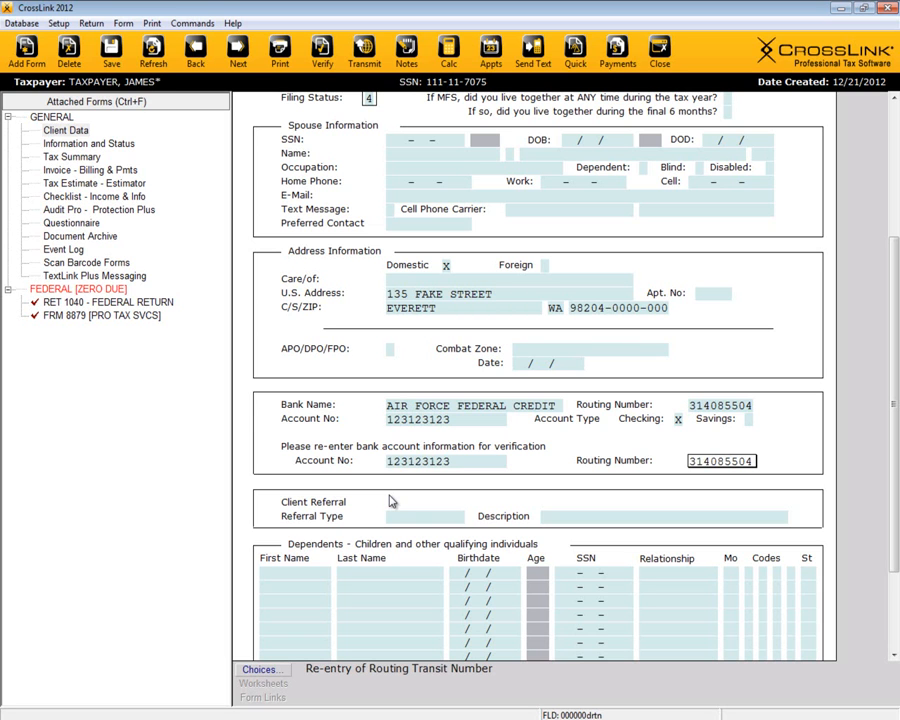
scroll(391, 502, "down", 1)
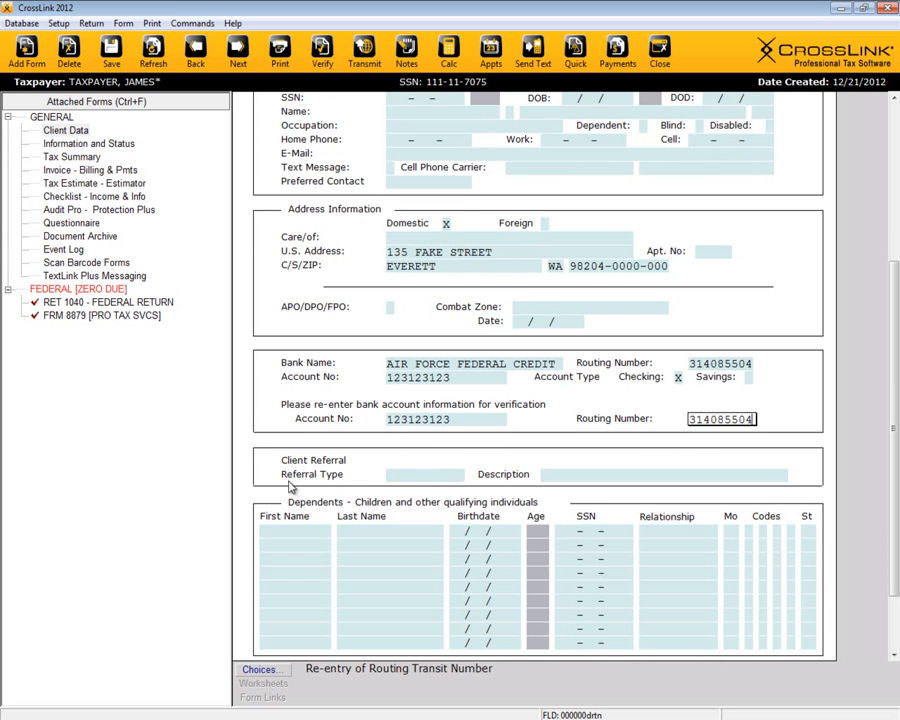
Step: Pick REFERRAL from the Referrals list and enter the referrer's name as description
left_click(416, 475)
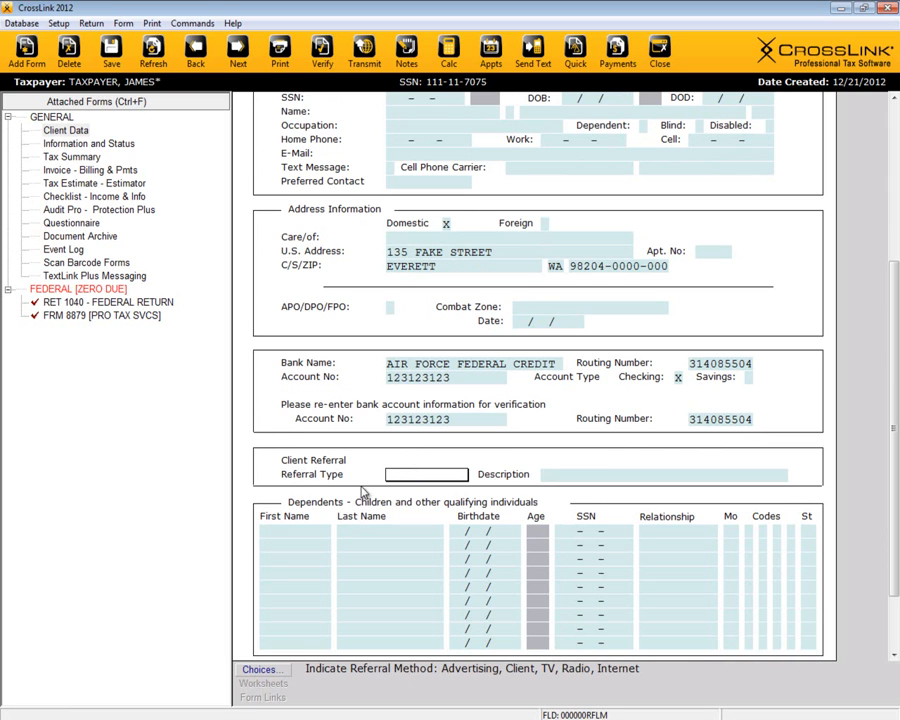
left_click(274, 671)
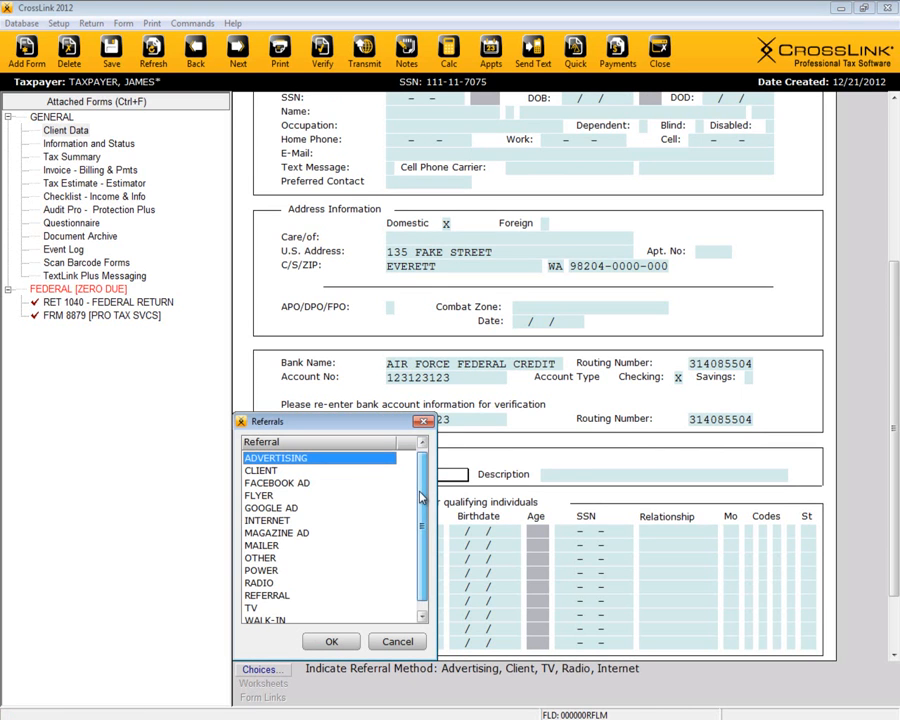
scroll(421, 497, "down", 1)
left_click(302, 477)
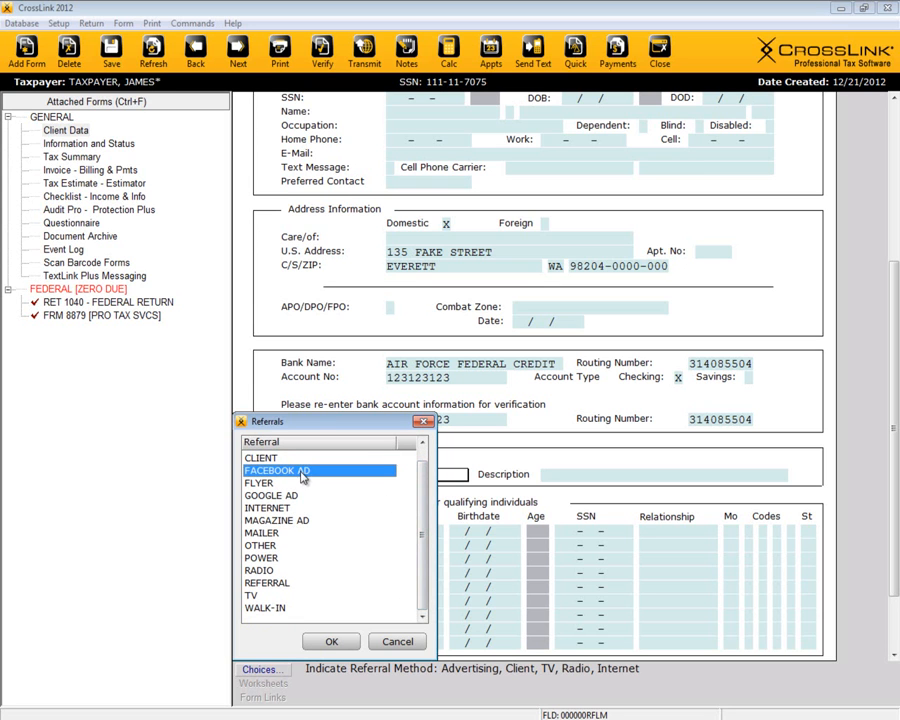
left_click(285, 484)
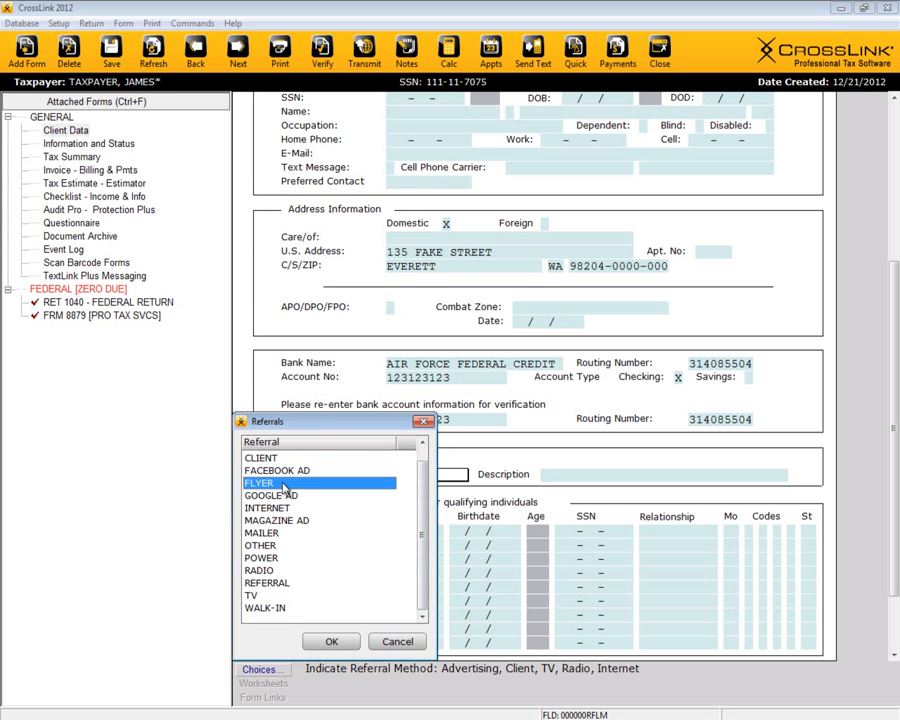
left_click(285, 572)
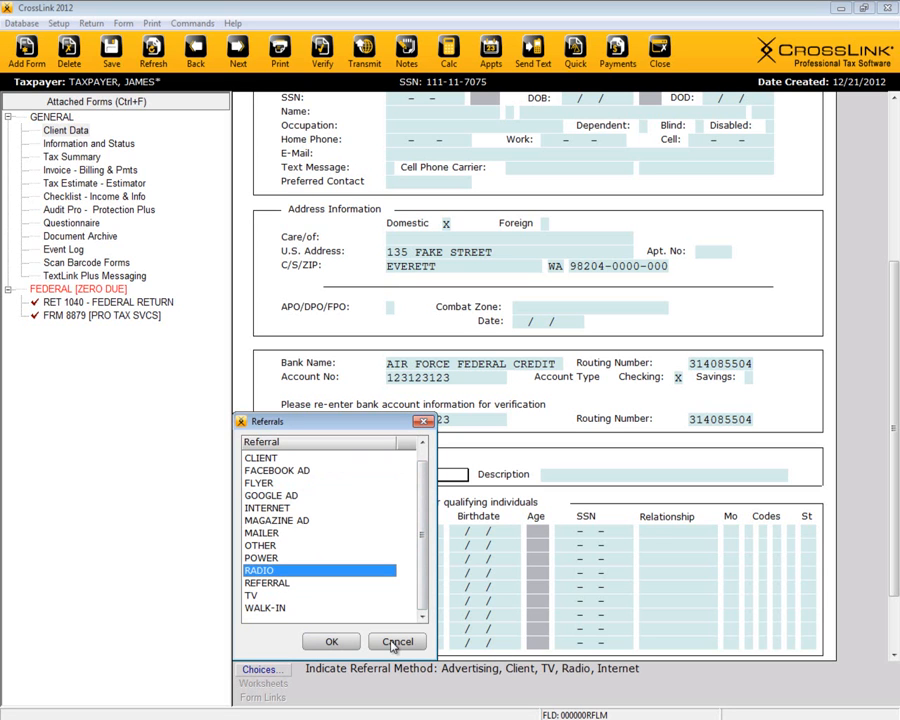
double_click(284, 585)
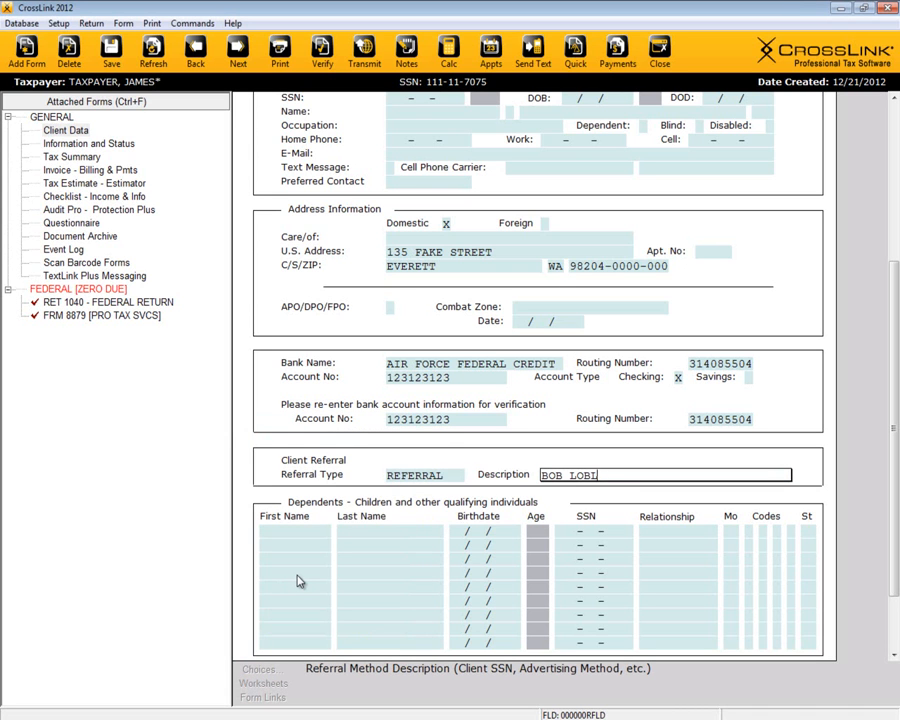
key("Tab")
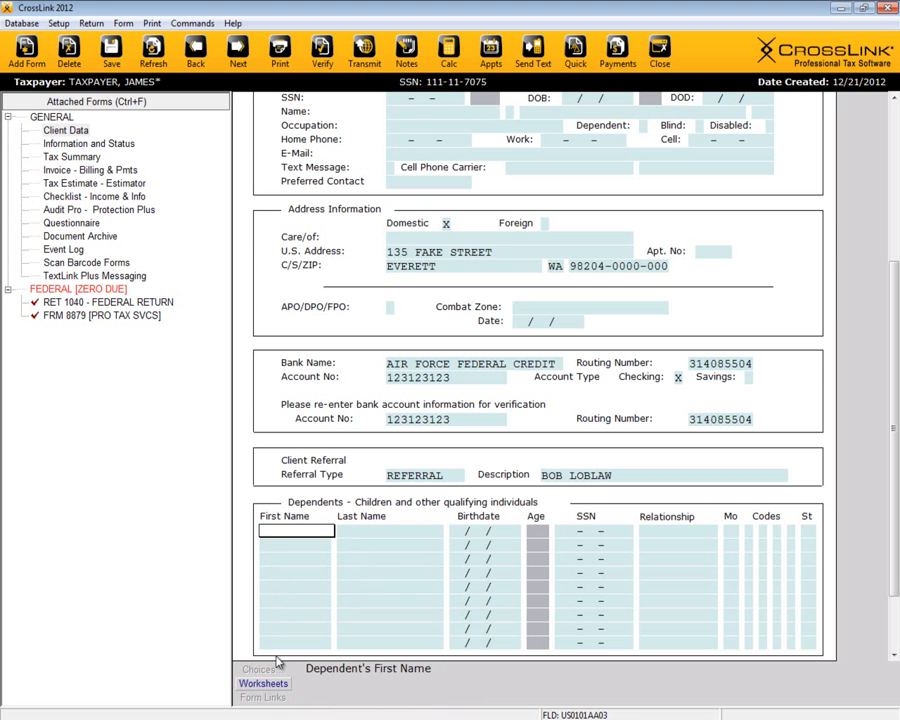
Step: Enter the dependent's first and last name in the Dependents grid
left_click(263, 685)
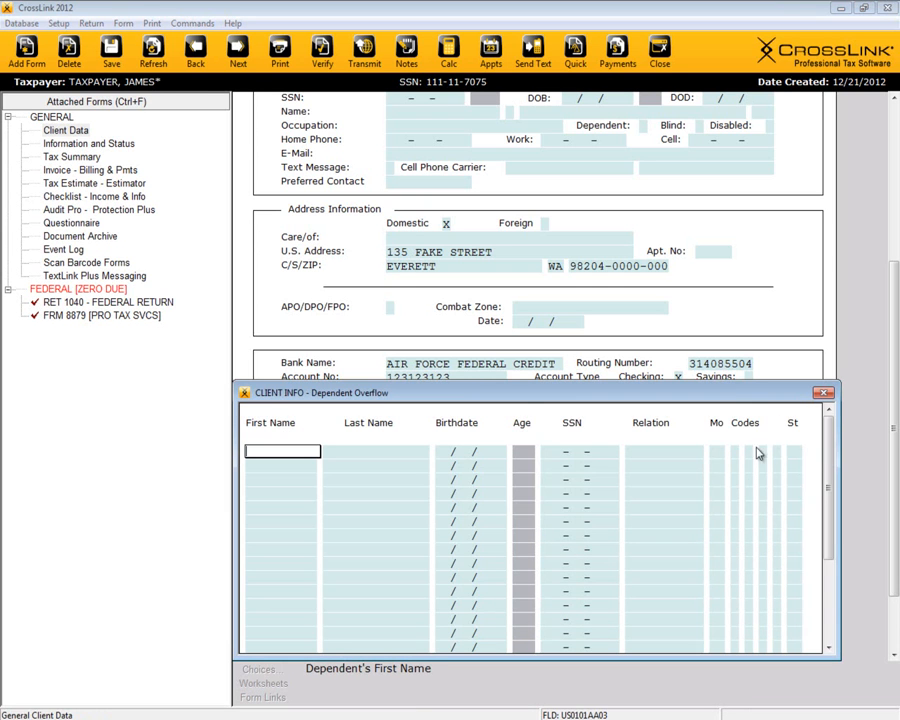
mouse_move(830, 459)
left_mouse_down()
mouse_move(832, 530)
mouse_move(831, 440)
left_mouse_up()
left_click(823, 393)
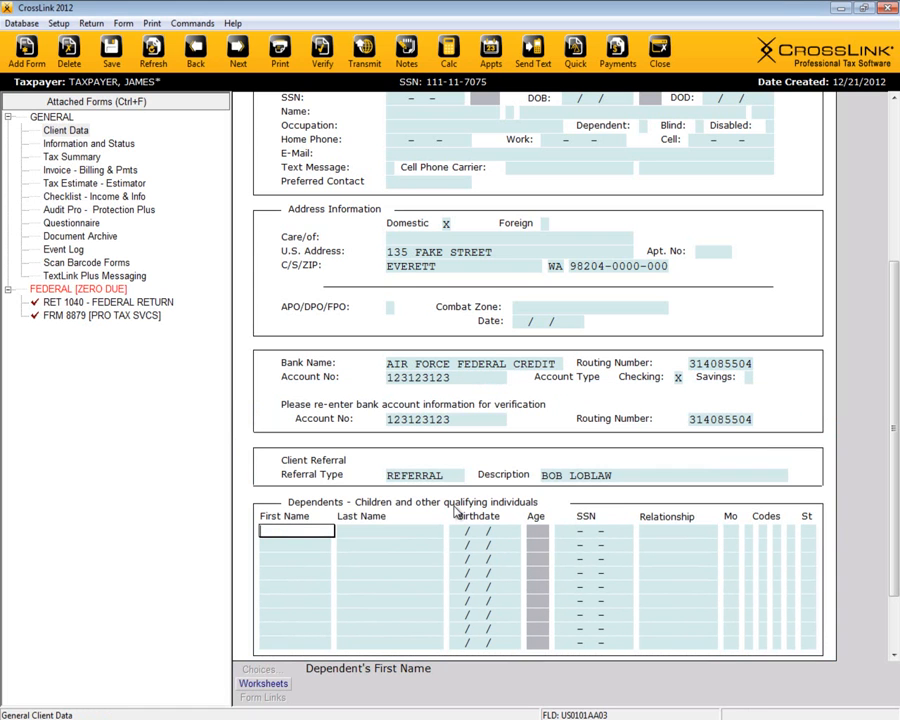
key("Tab")
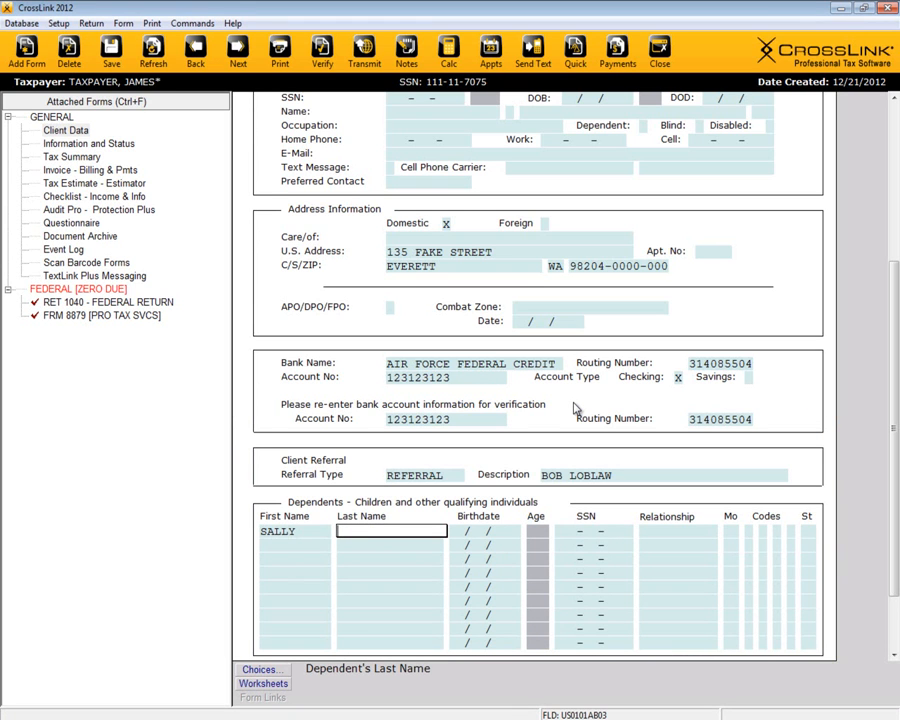
type("T")
key("Tab")
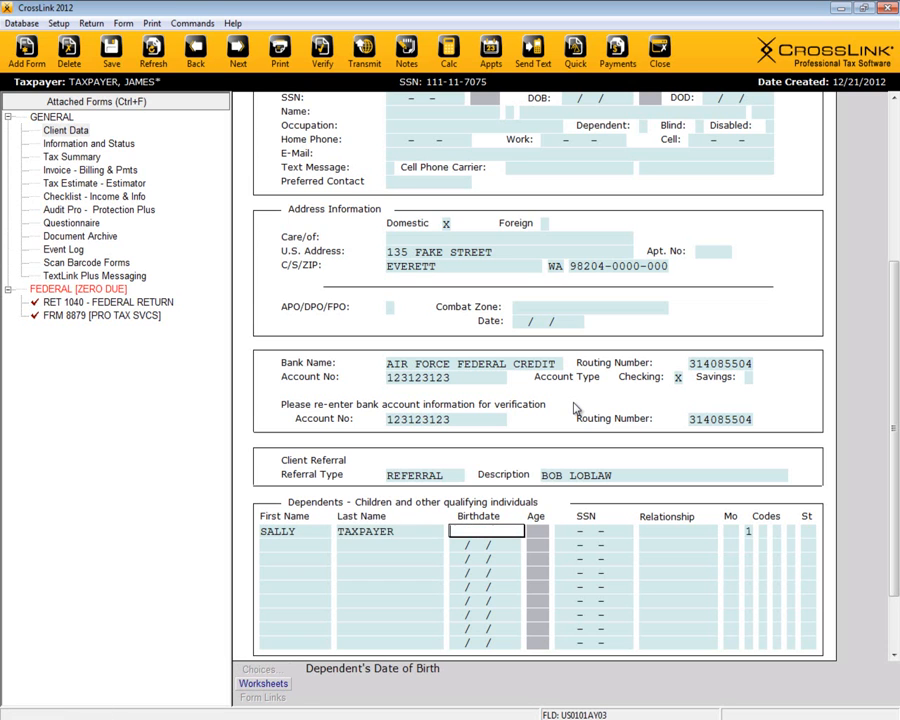
type("04/01/2006")
key("Tab")
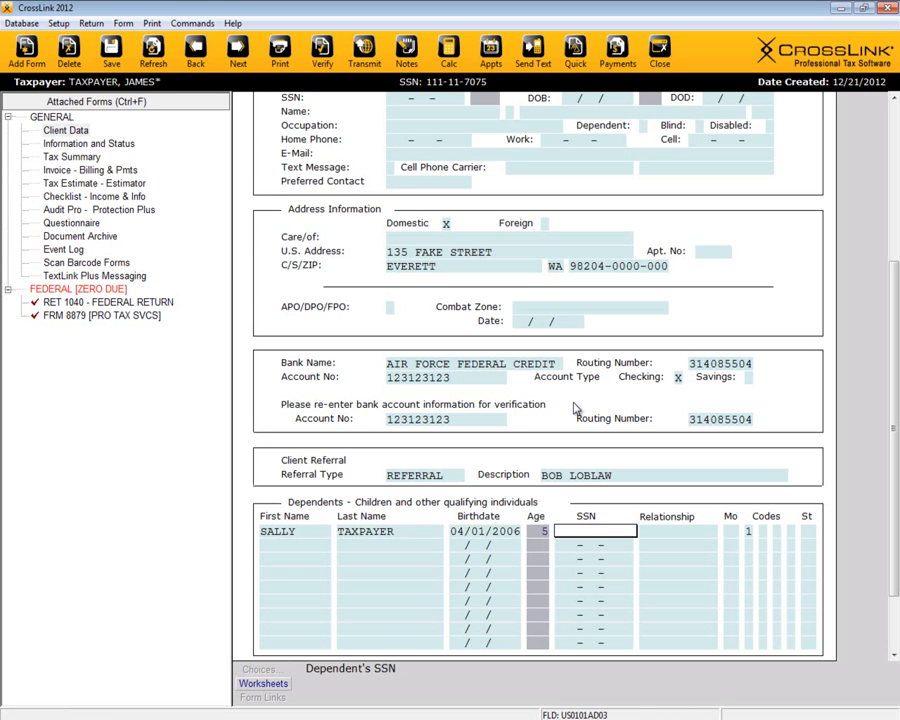
type("111111111")
key("Tab")
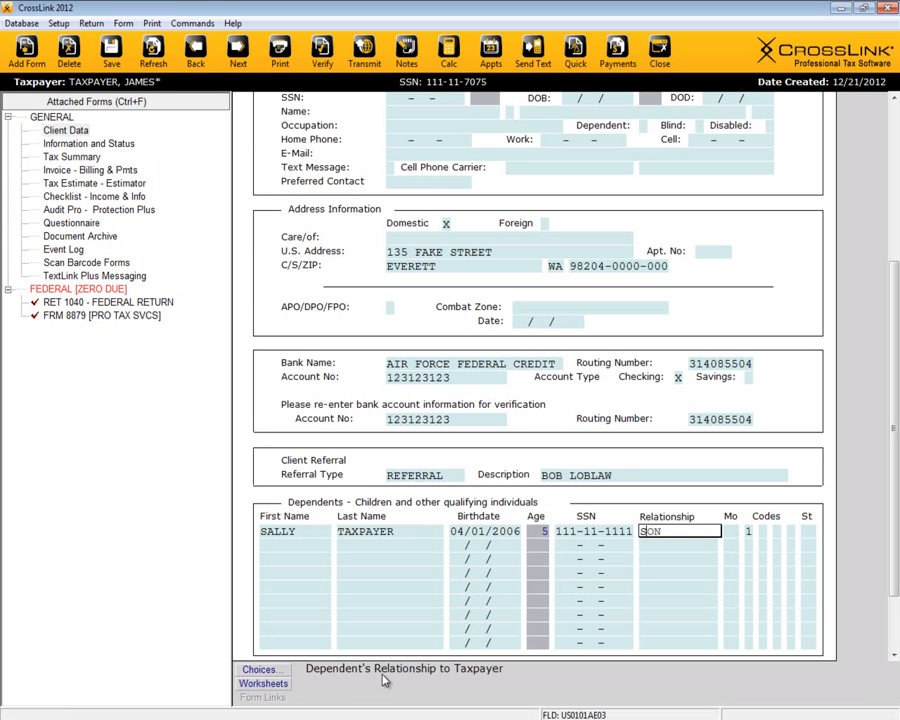
type("S")
key("BackSpace")
type("DAUGHTER")
key("Return")
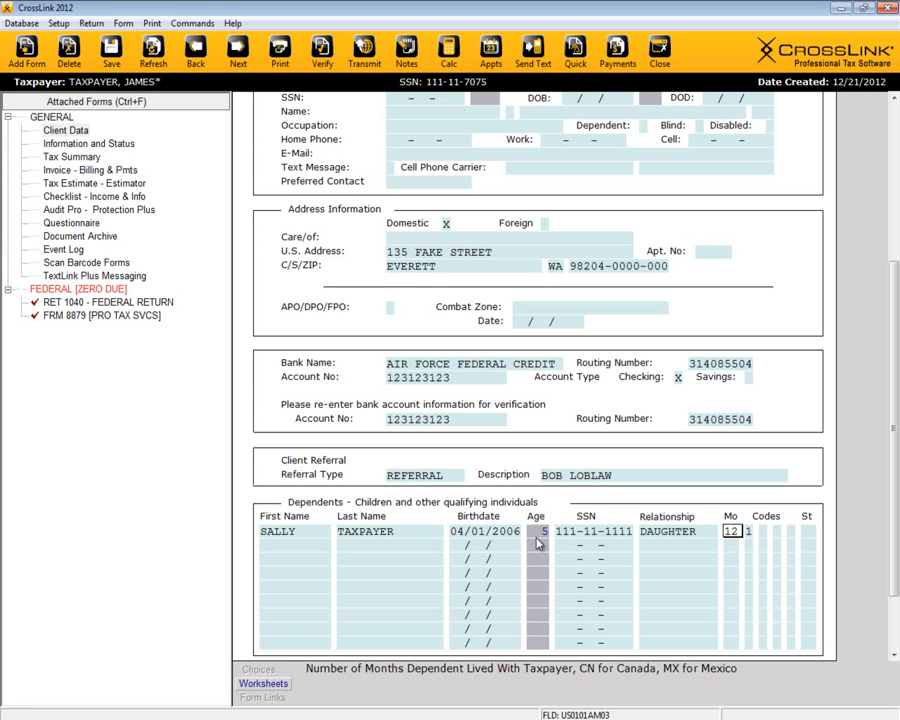
Step: Set the daughter's codes: 12 months, exemption code 1, EIC and child tax credit
key("Tab")
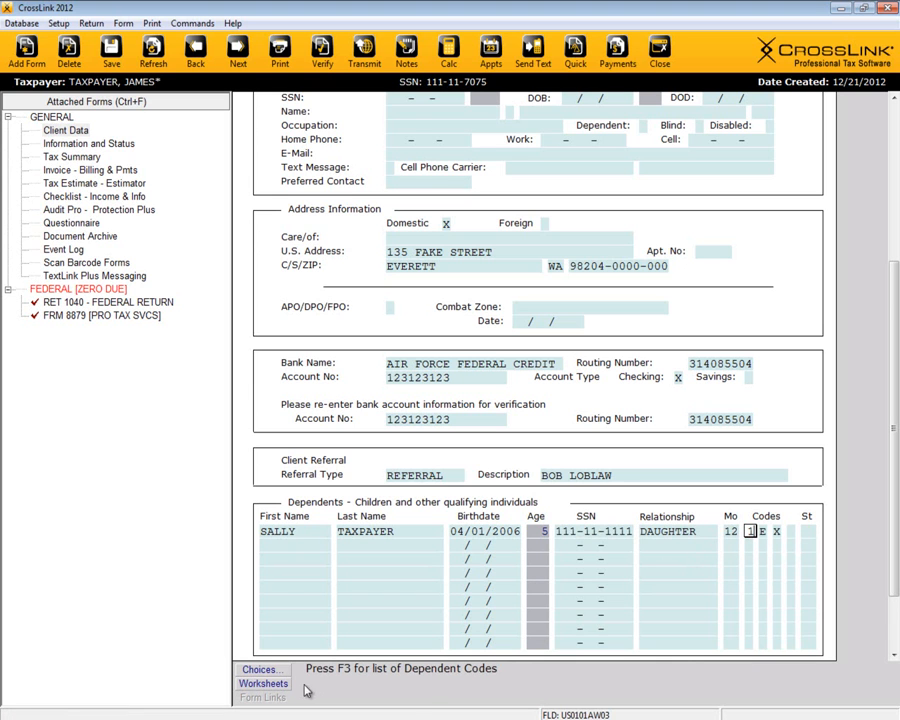
left_click(261, 670)
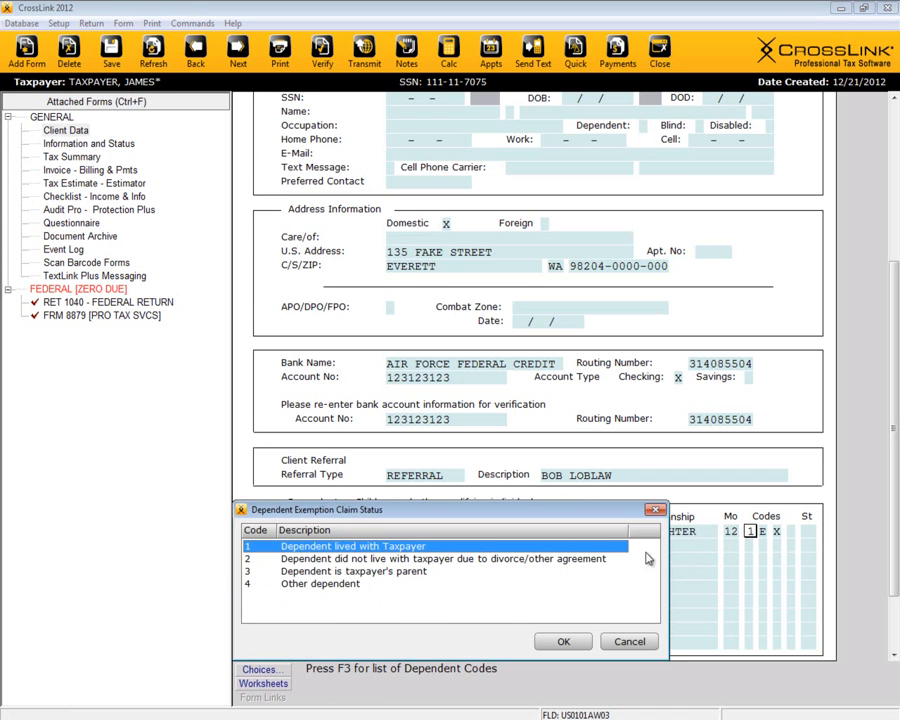
left_click(656, 511)
left_click(763, 532)
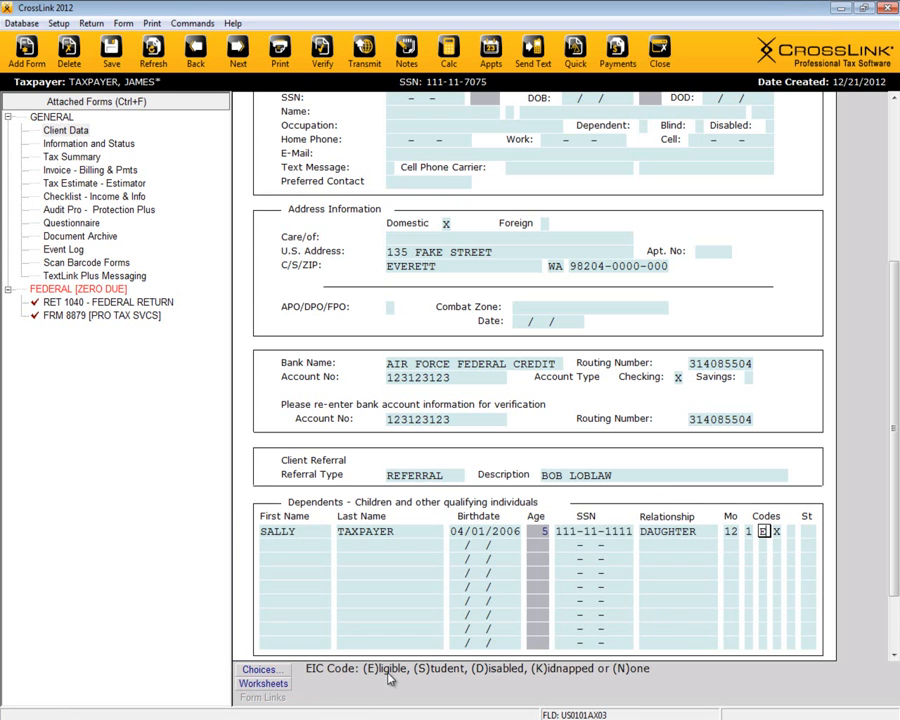
left_click(778, 534)
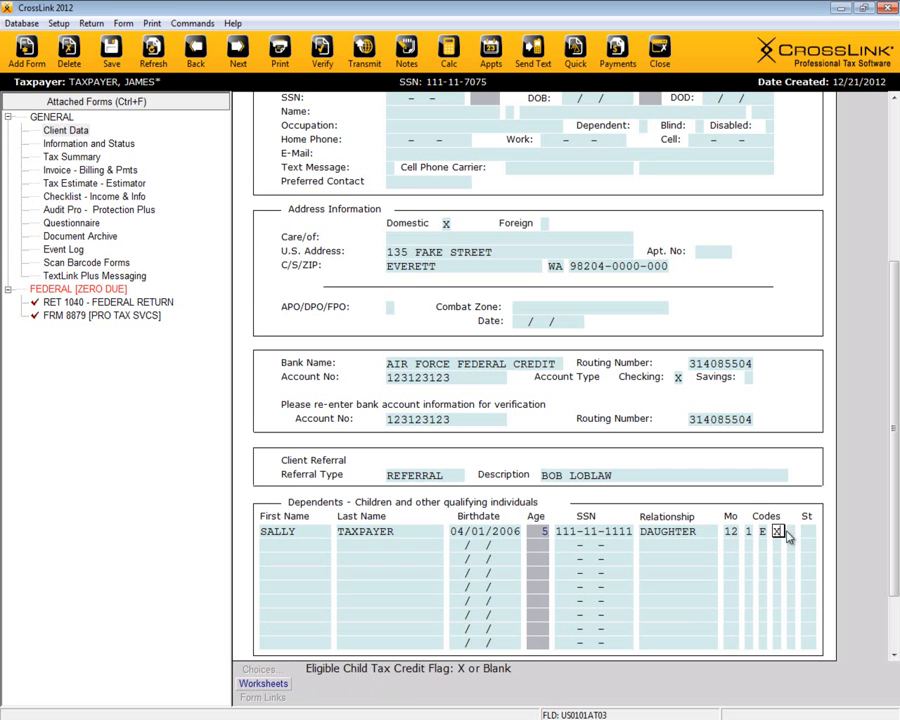
key("Tab")
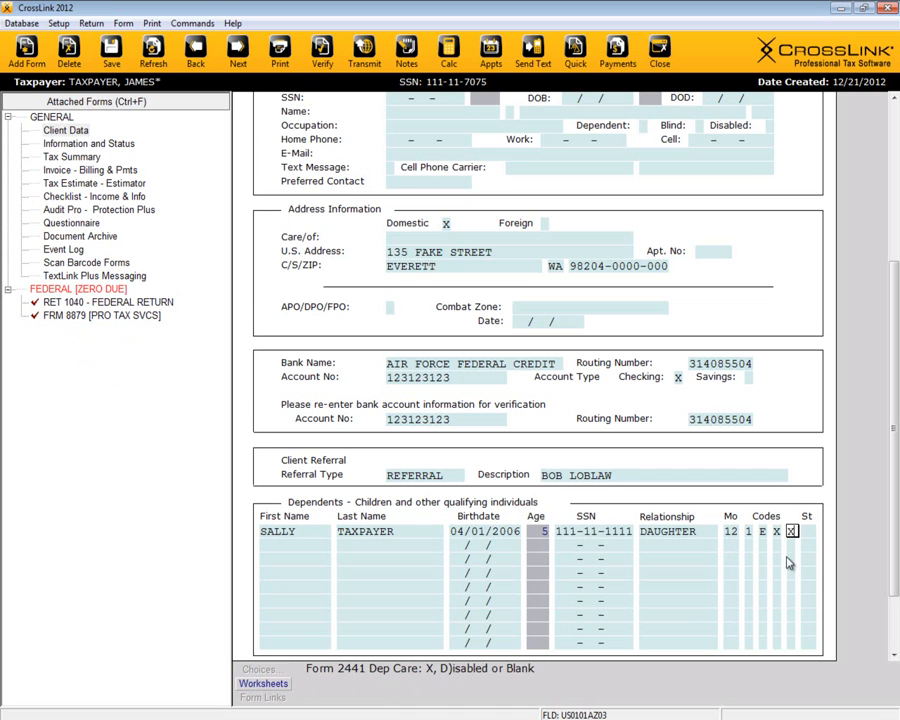
Step: Recalculate the return to add Form 2441, then view the 2011 Form 1040
left_click(155, 52)
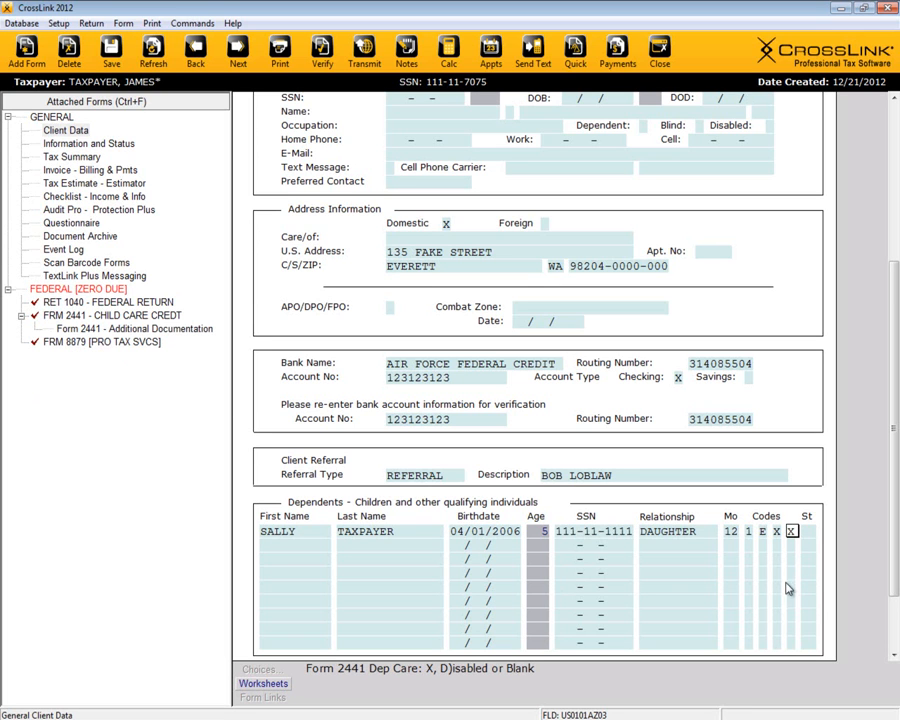
left_click(808, 532)
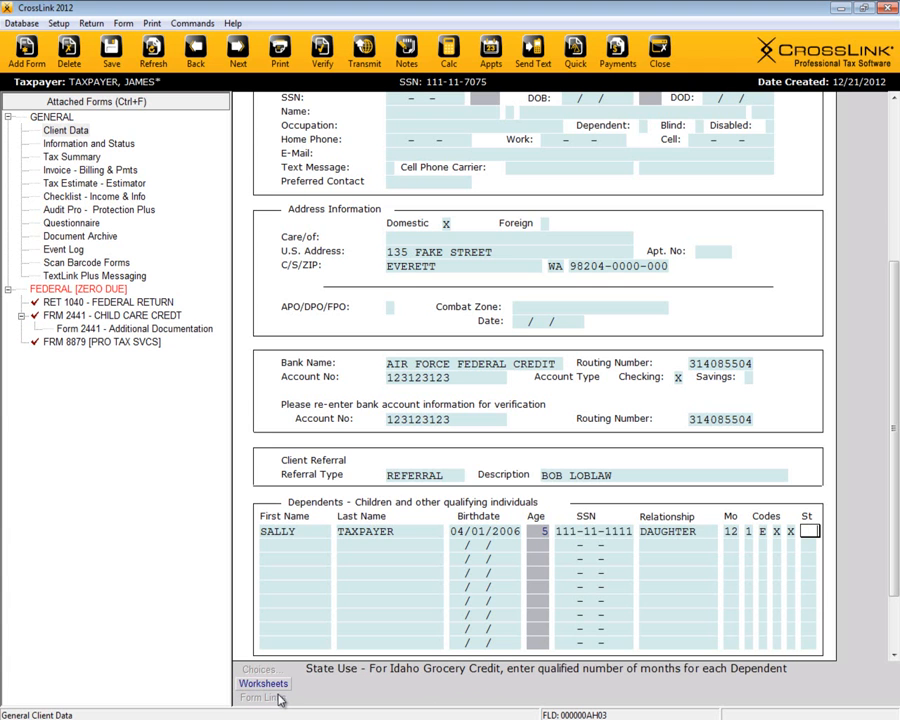
left_click(105, 303)
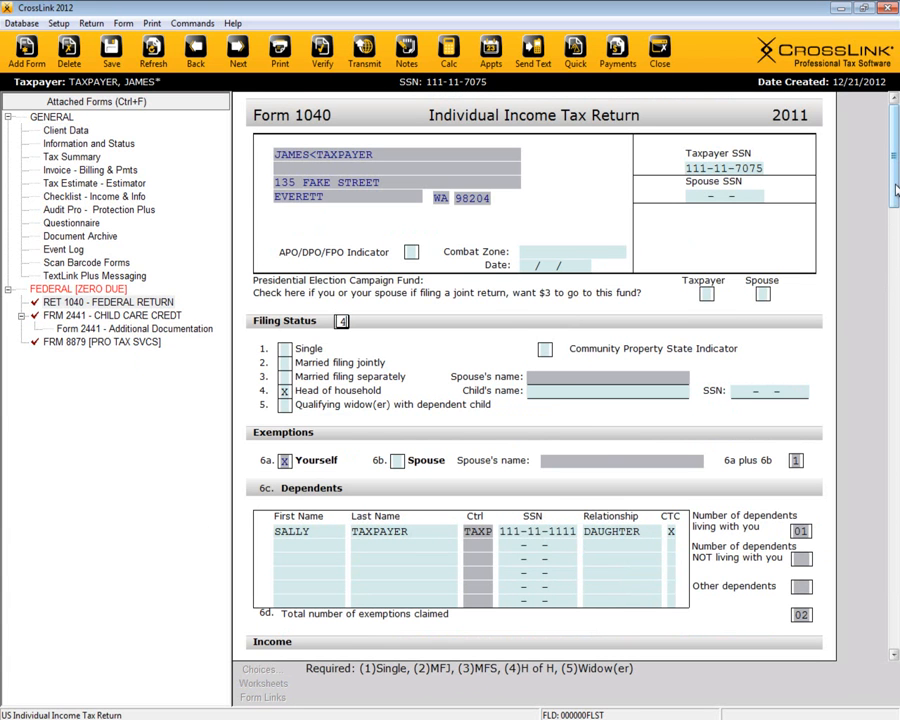
Step: Open Form 8814 from Form 1040 line 9a, then go back to Client Data
scroll(637, 459, "down", 5)
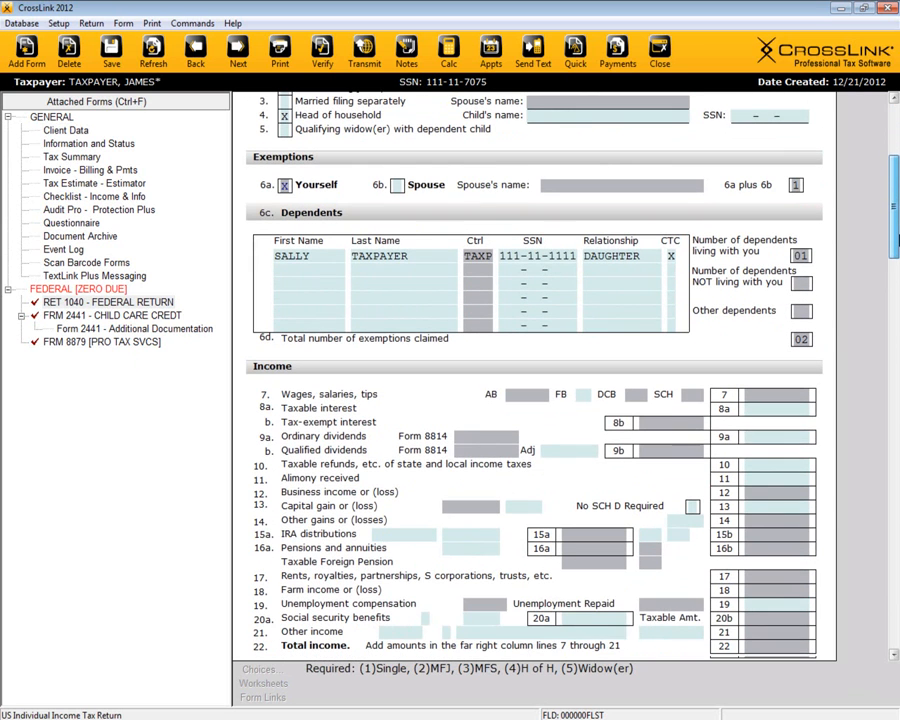
left_click(465, 437)
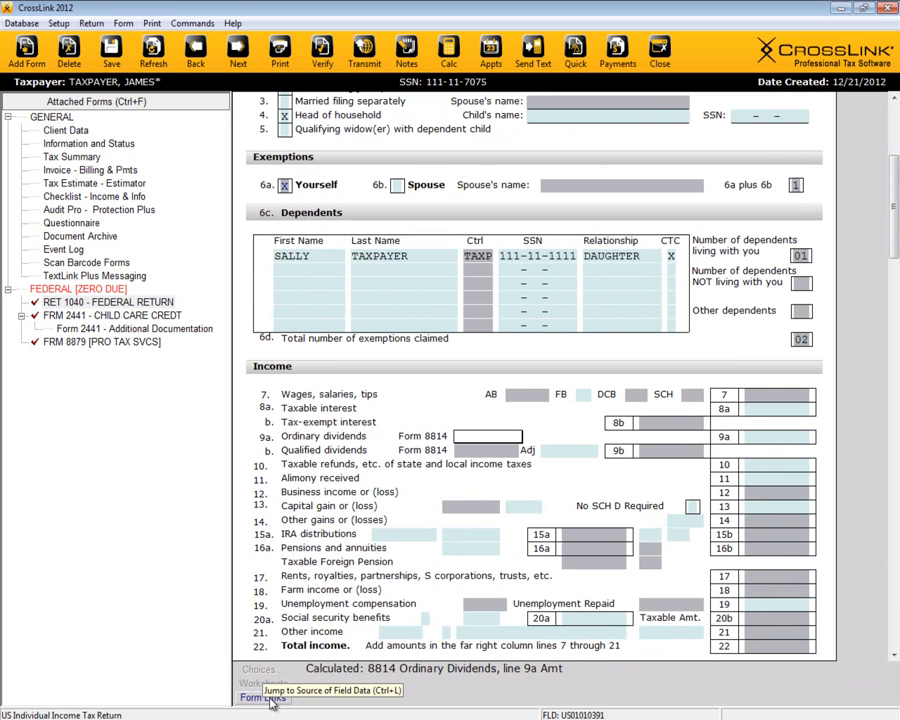
double_click(492, 435)
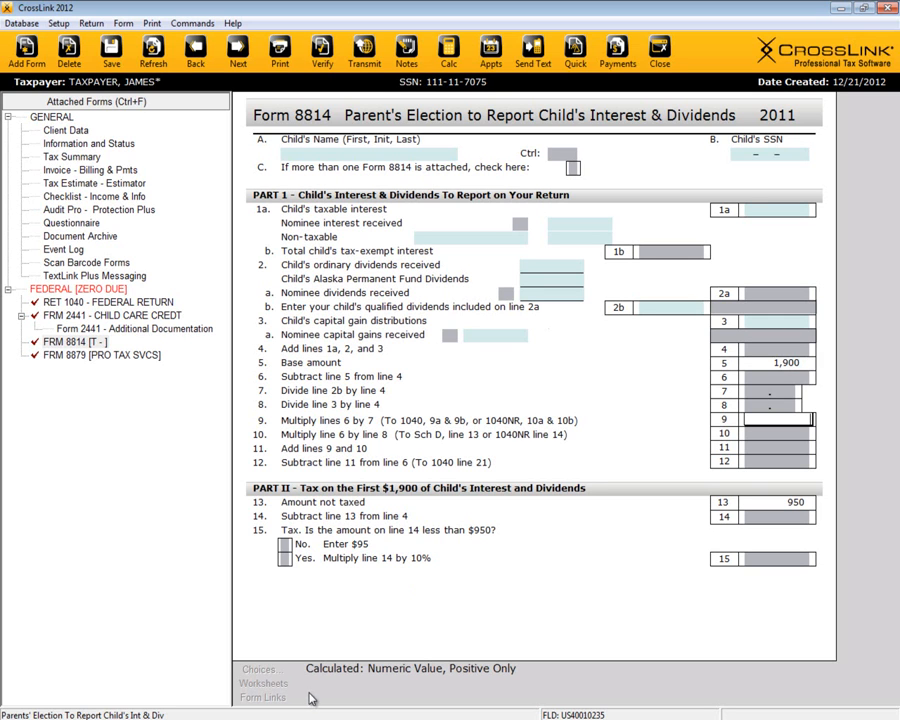
left_click(77, 133)
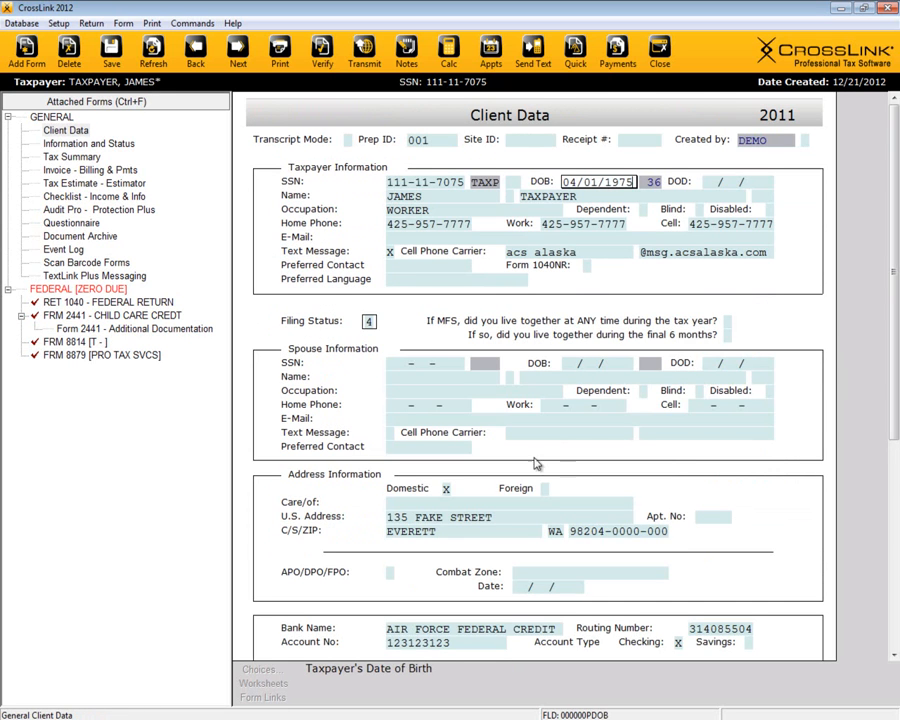
mouse_move(896, 259)
left_mouse_down()
mouse_move(896, 275)
mouse_move(896, 260)
left_mouse_up()
left_click(27, 52)
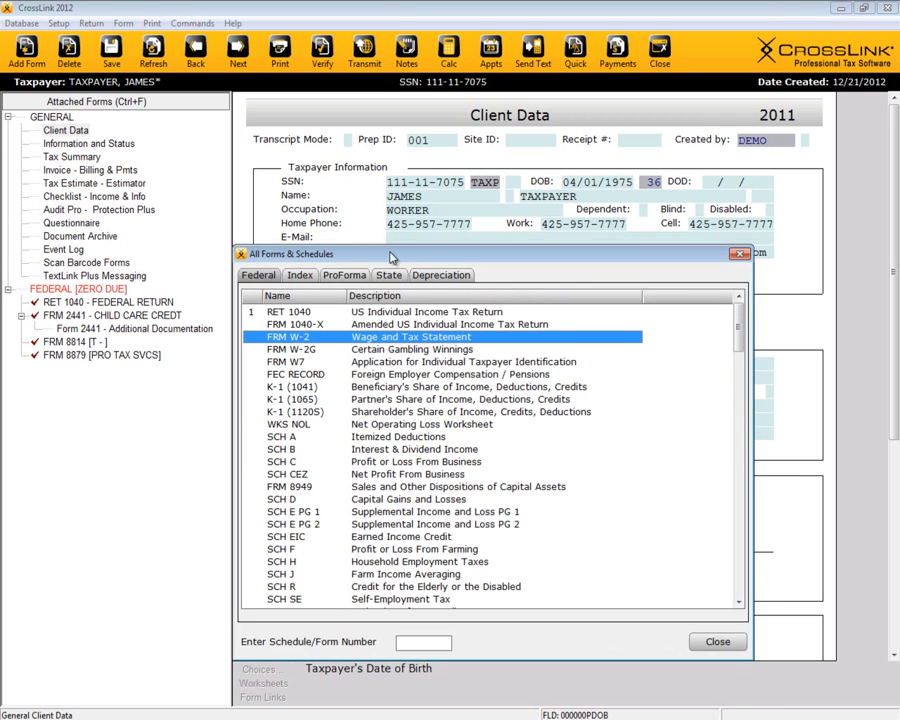
left_click_drag(392, 258, 418, 236)
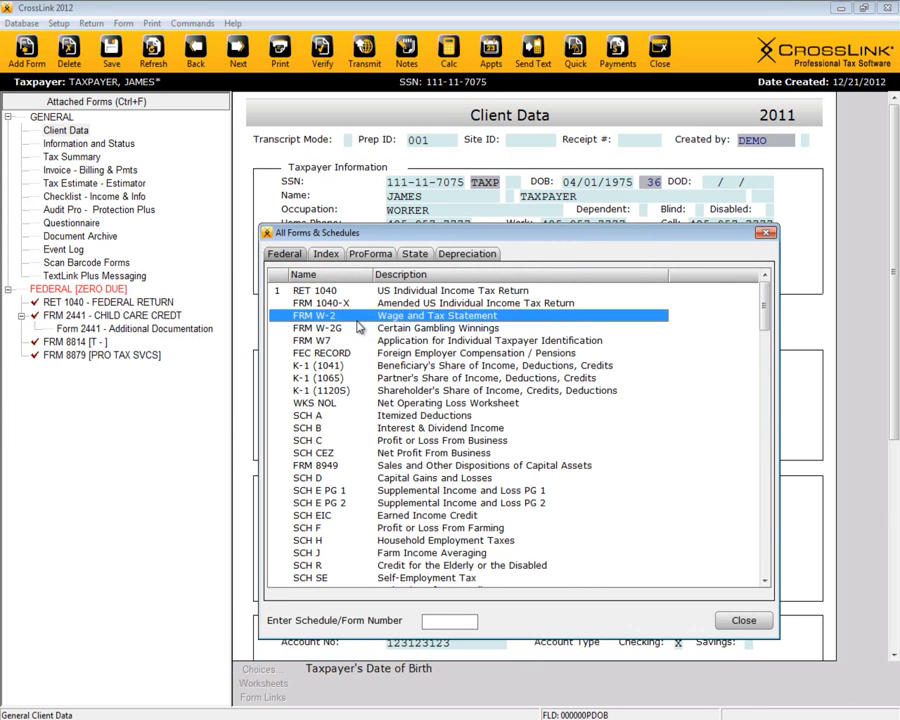
type("c")
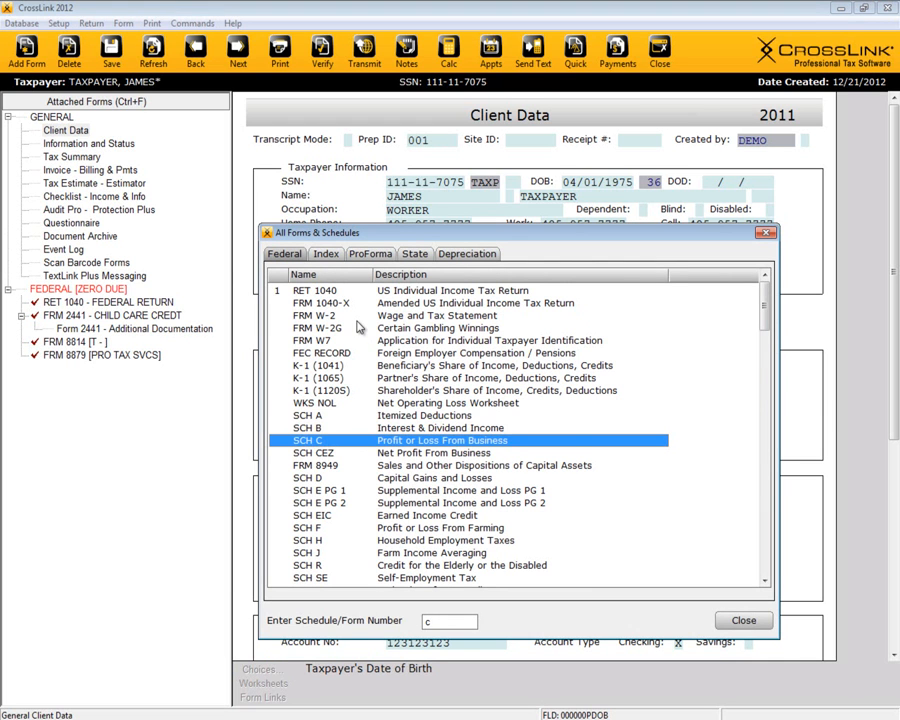
type("a")
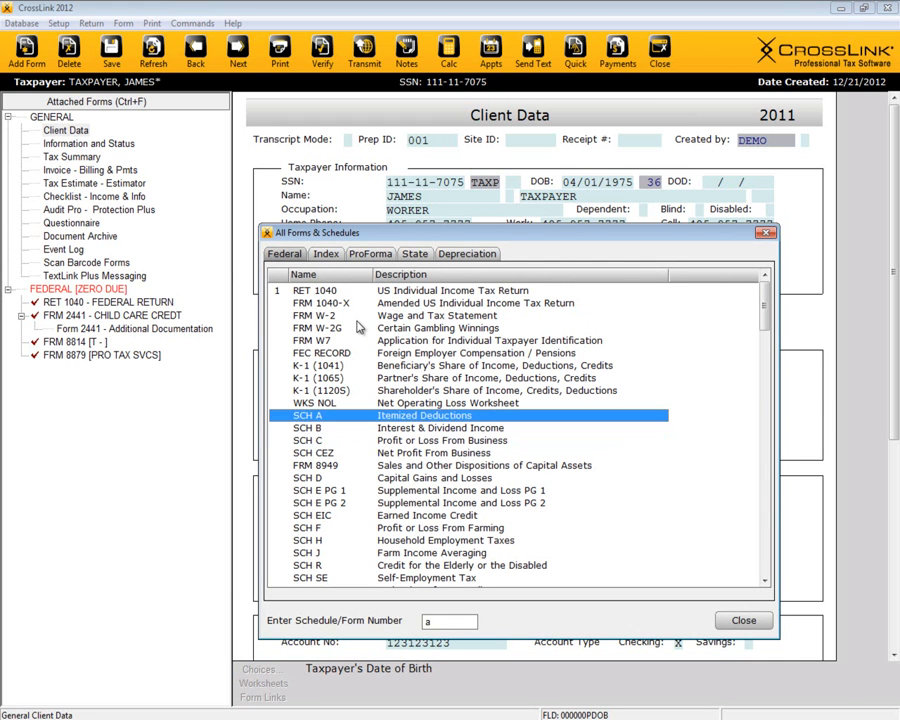
type("8867")
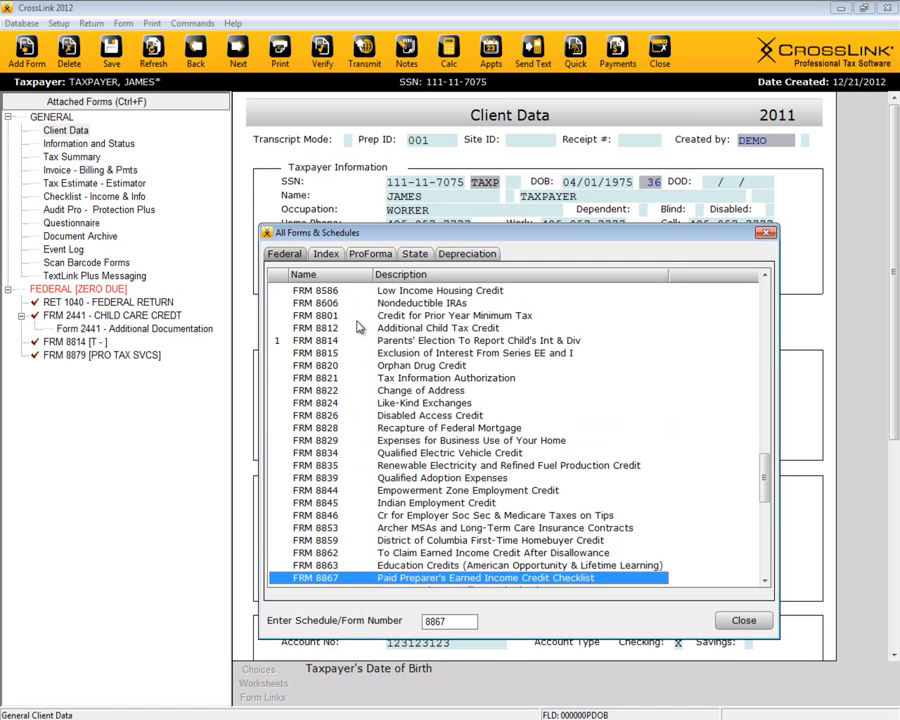
key("BackSpace")
key("BackSpace")
key("BackSpace")
key("BackSpace")
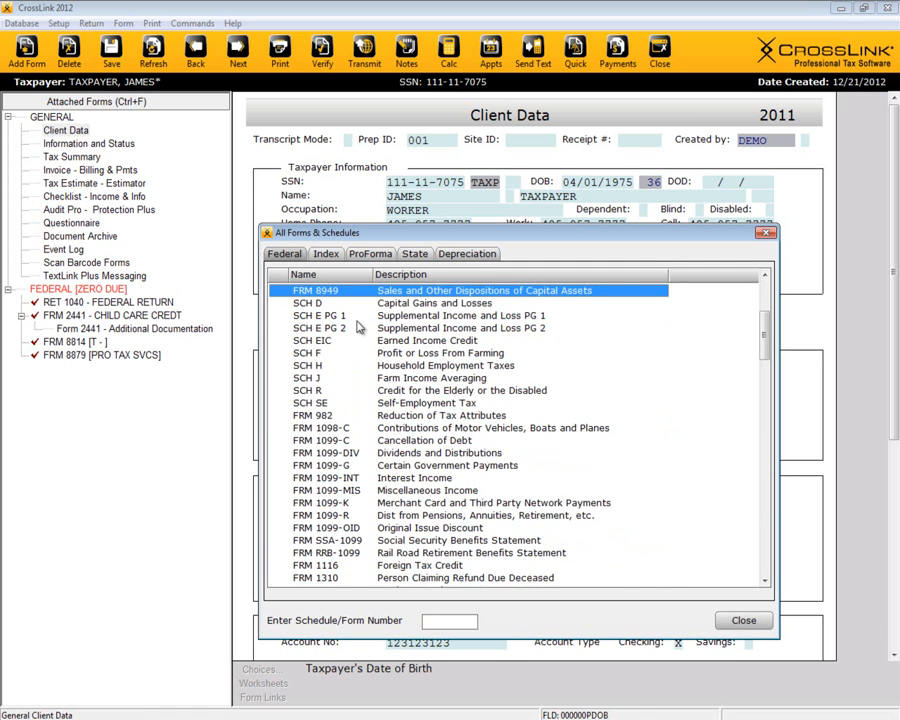
left_click(325, 255)
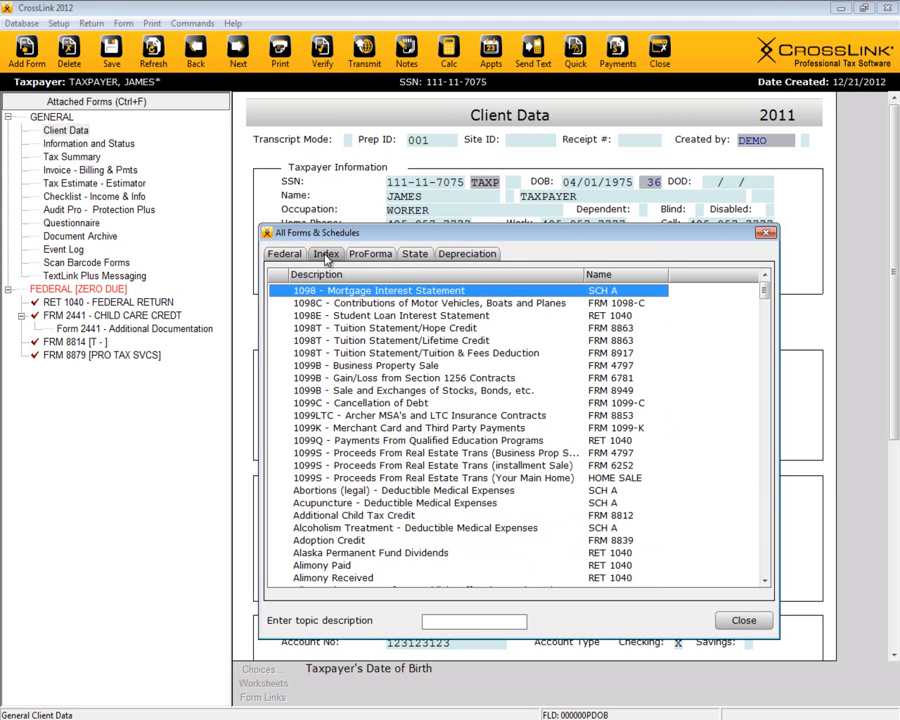
type("child")
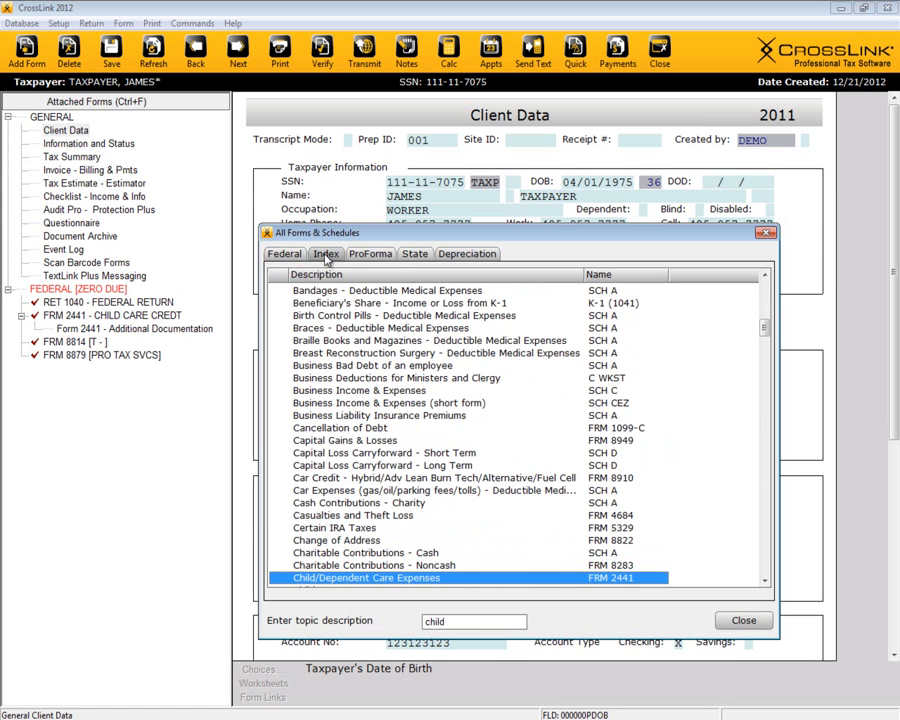
scroll(408, 366, "down", 1)
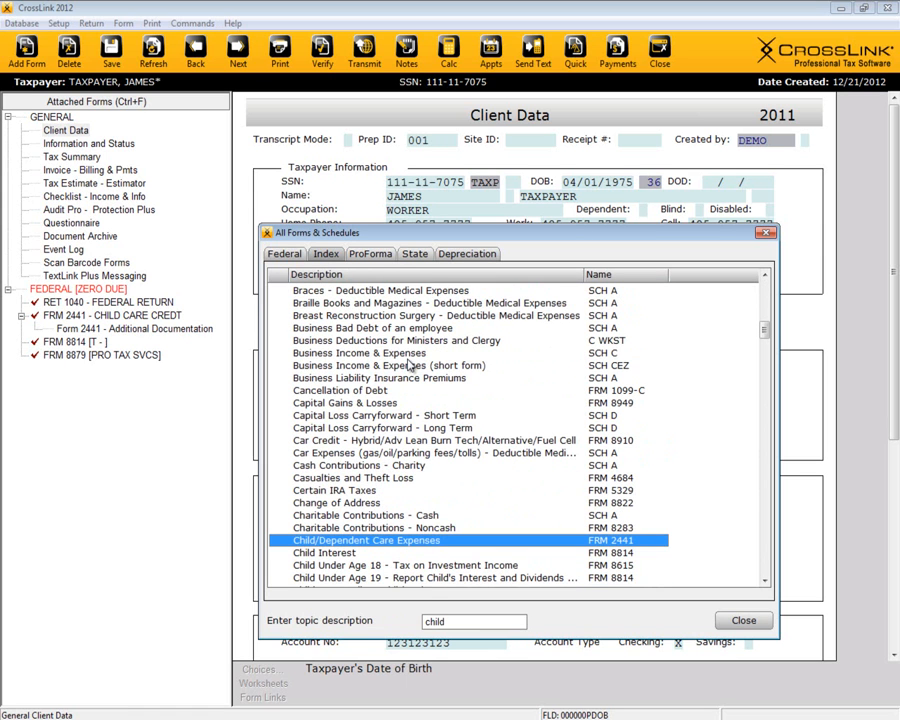
left_click_drag(476, 621, 410, 621)
type("edu")
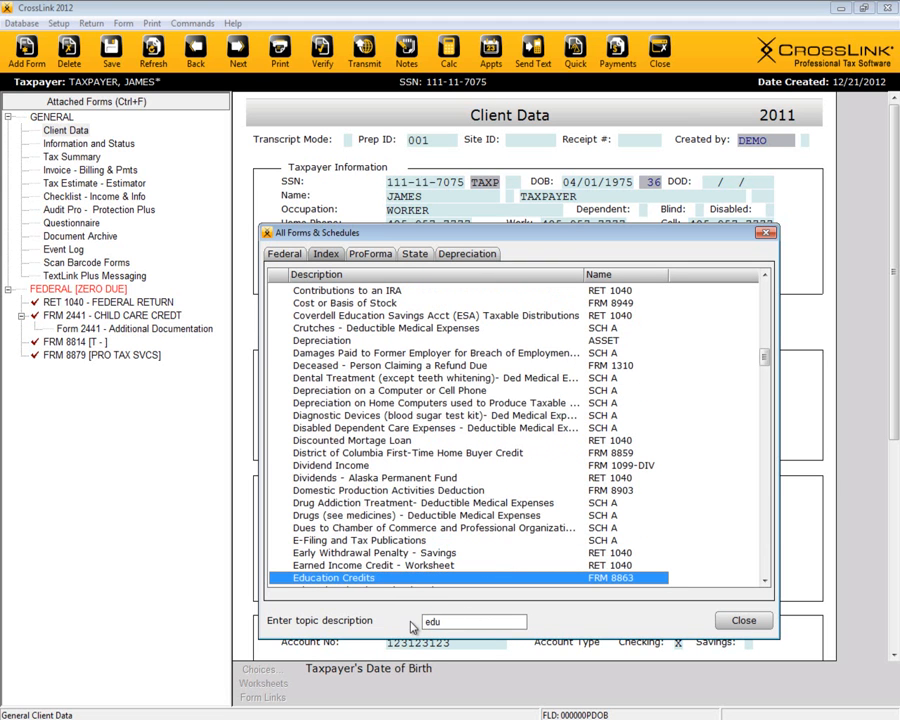
left_click(469, 506)
scroll(468, 510, "down", 1)
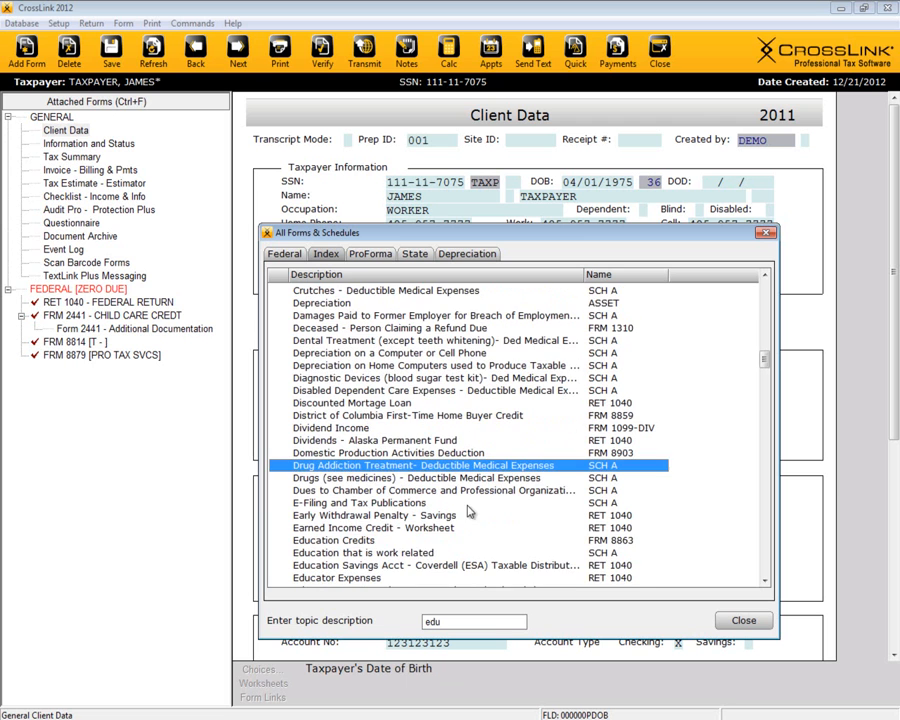
left_click(433, 621)
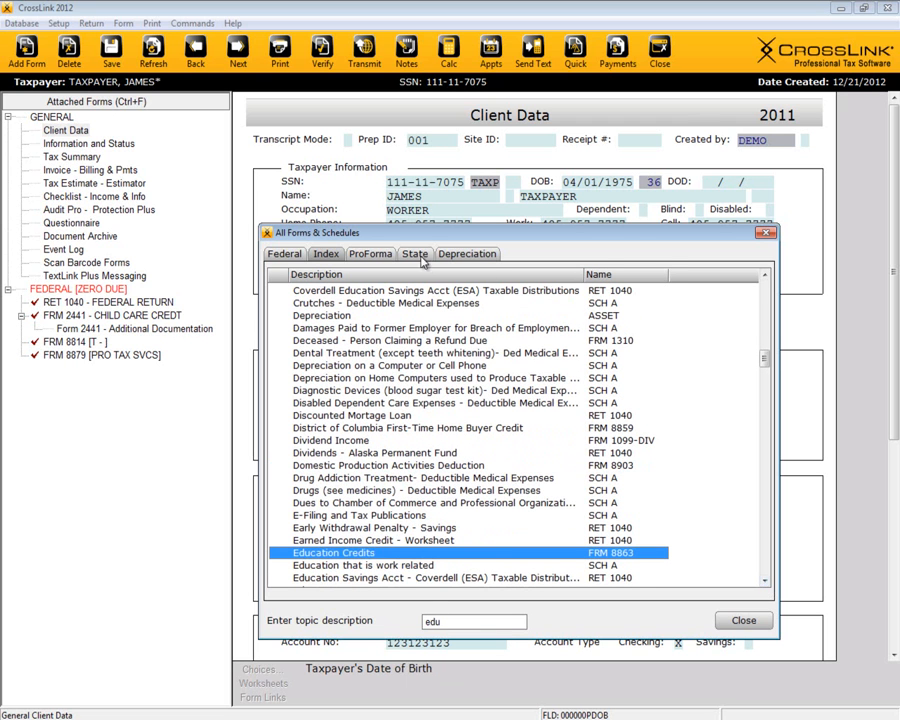
left_click(414, 255)
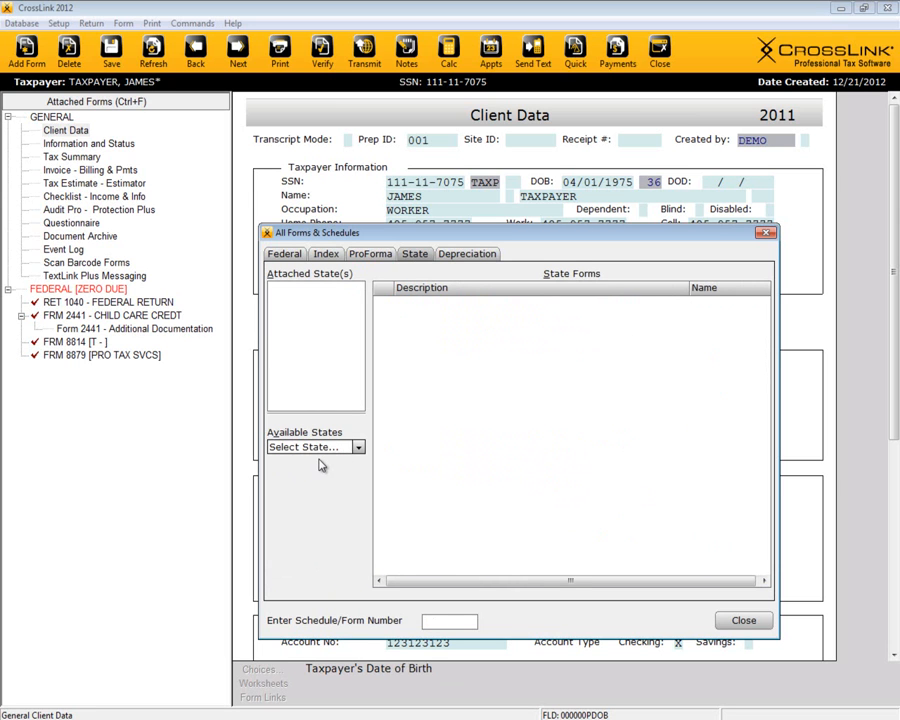
left_click(357, 447)
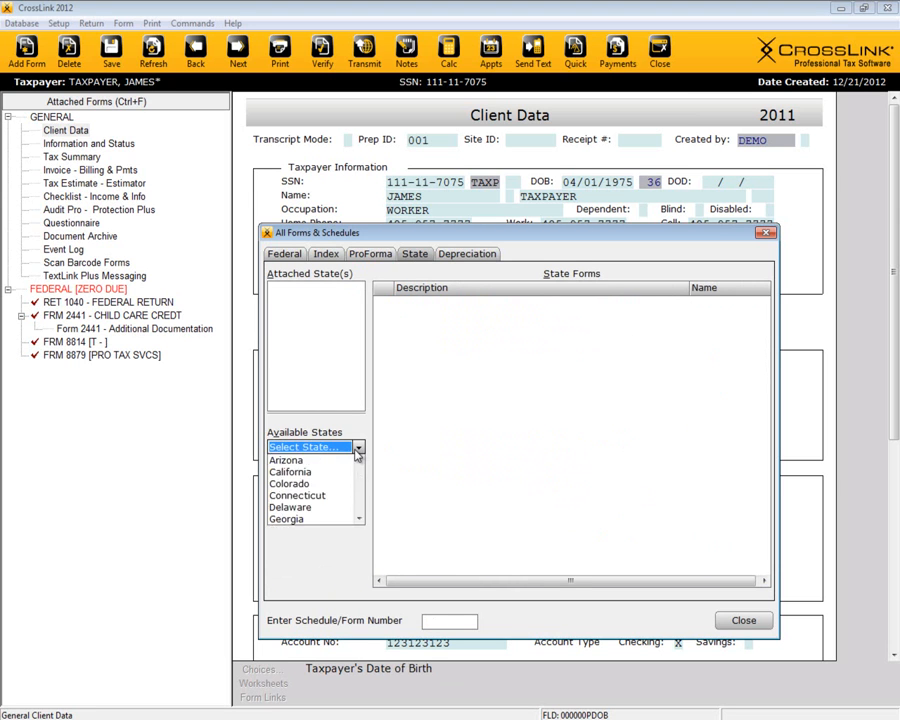
left_click(357, 449)
left_click(280, 255)
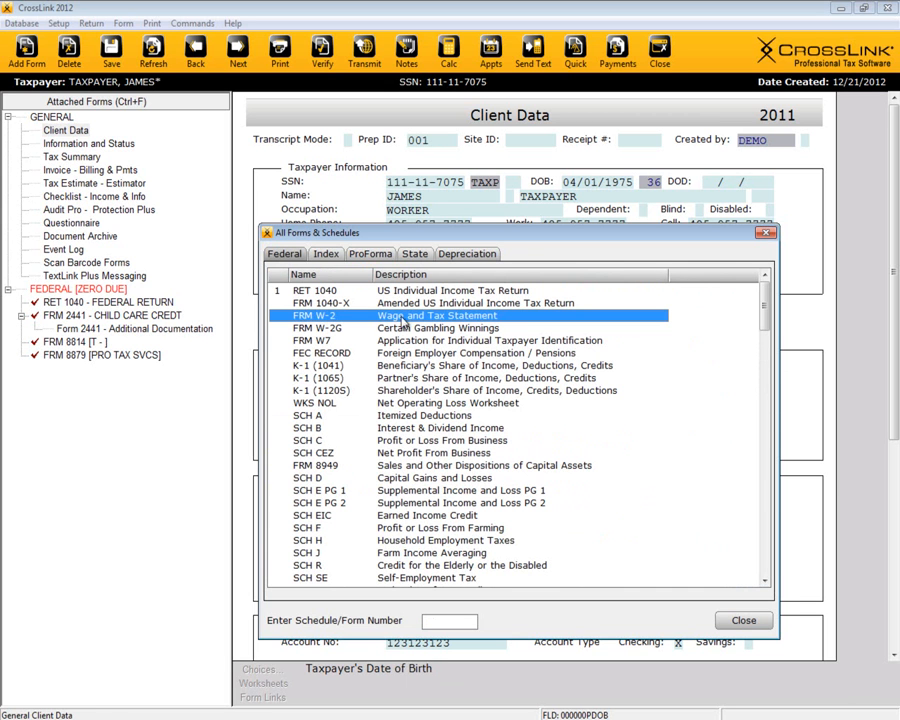
Step: Add a Form W-2 and fill in San Antonio Aerospace LP as the employer from Choices
double_click(430, 318)
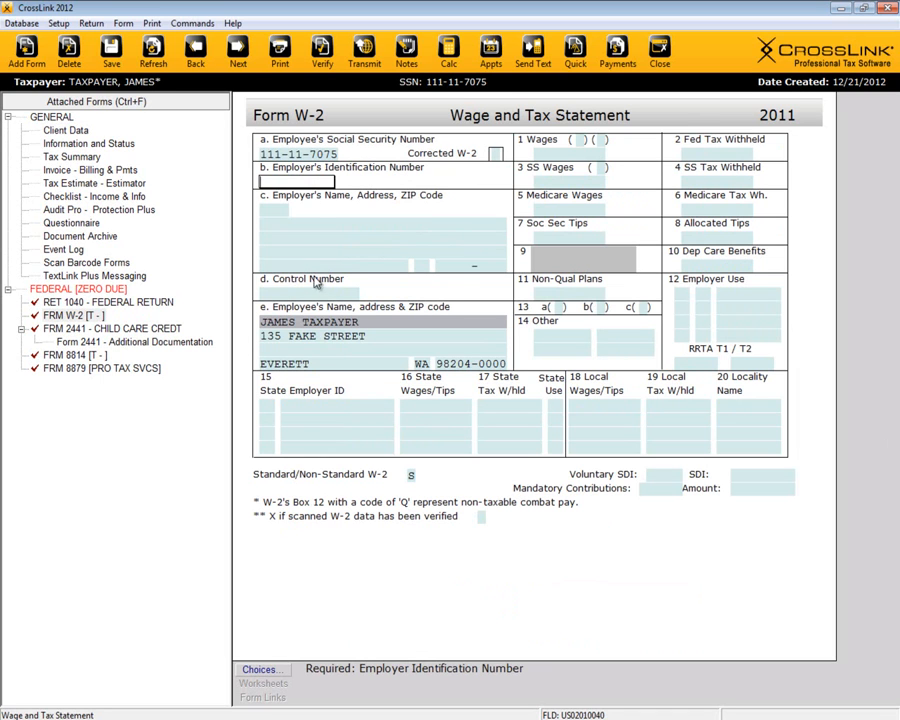
left_click(259, 669)
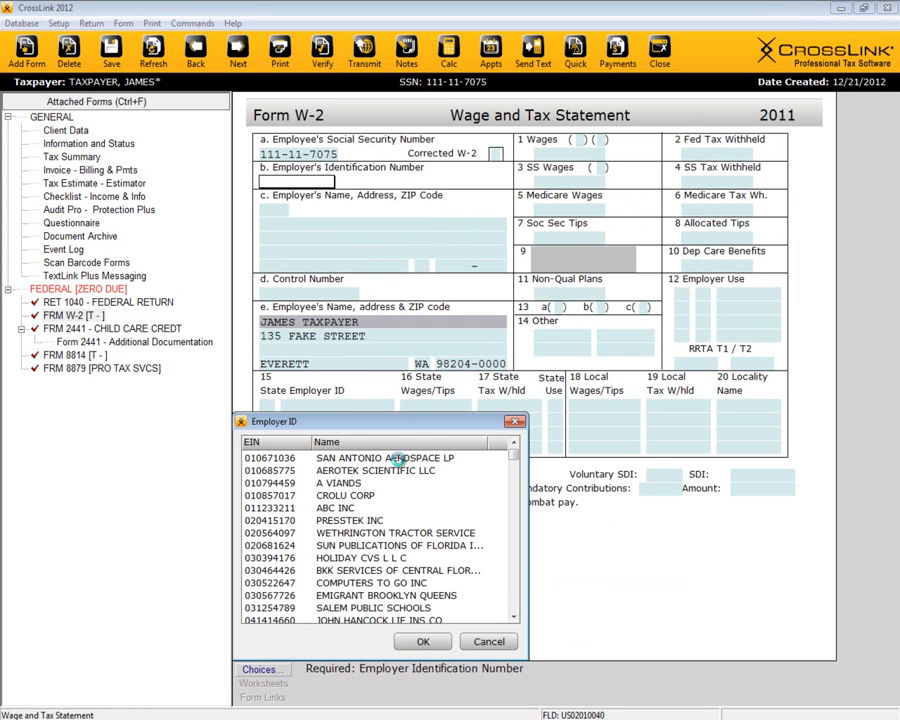
left_click(398, 458)
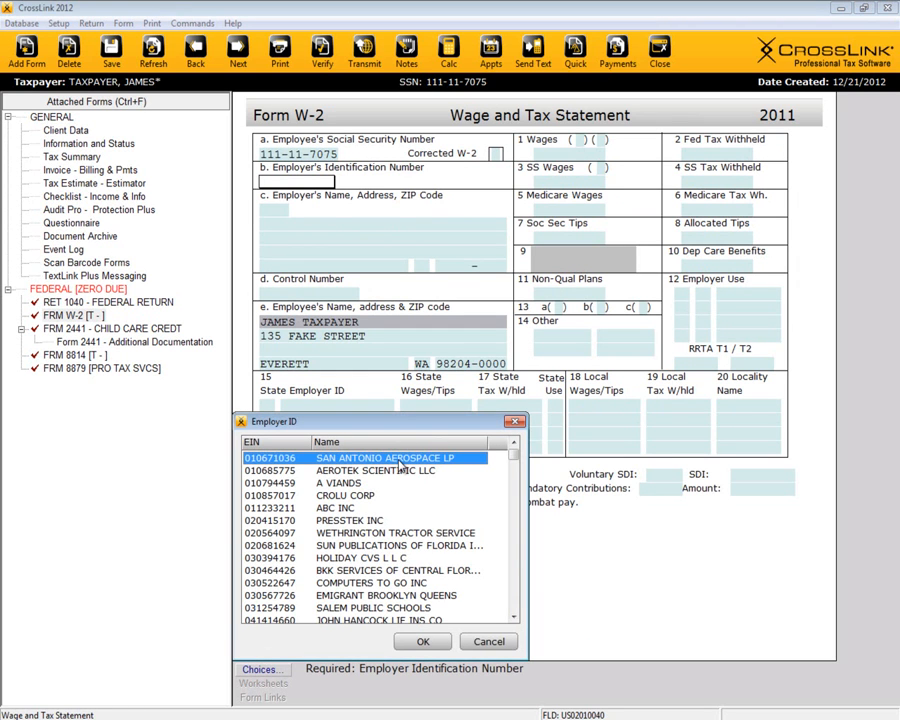
double_click(398, 460)
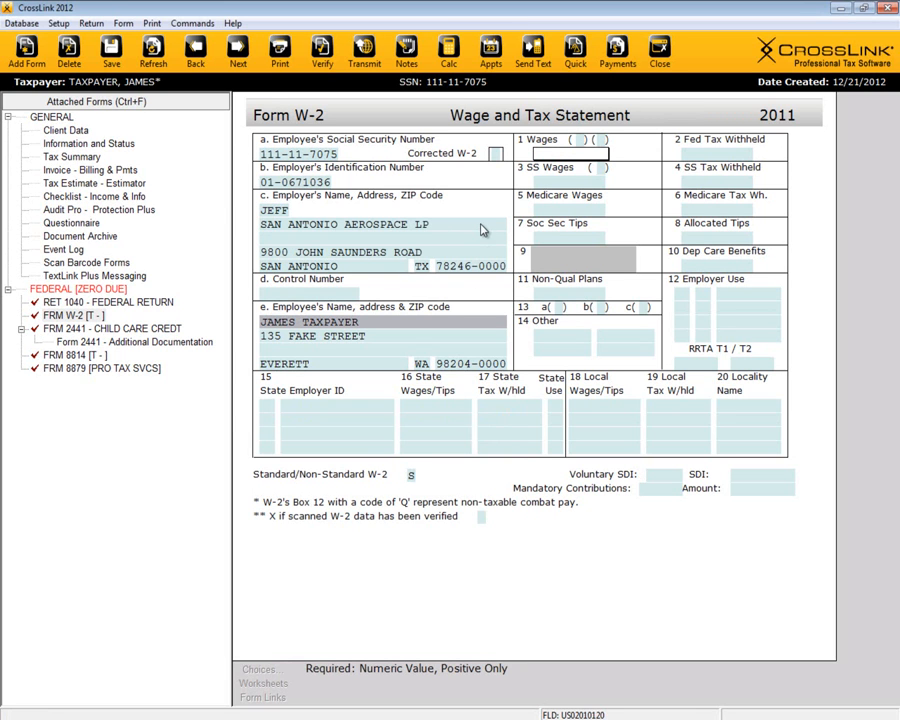
Step: Enter 75,000 wages in Box 1 and 17,000 federal tax withheld in Box 2
type("000")
key("Tab")
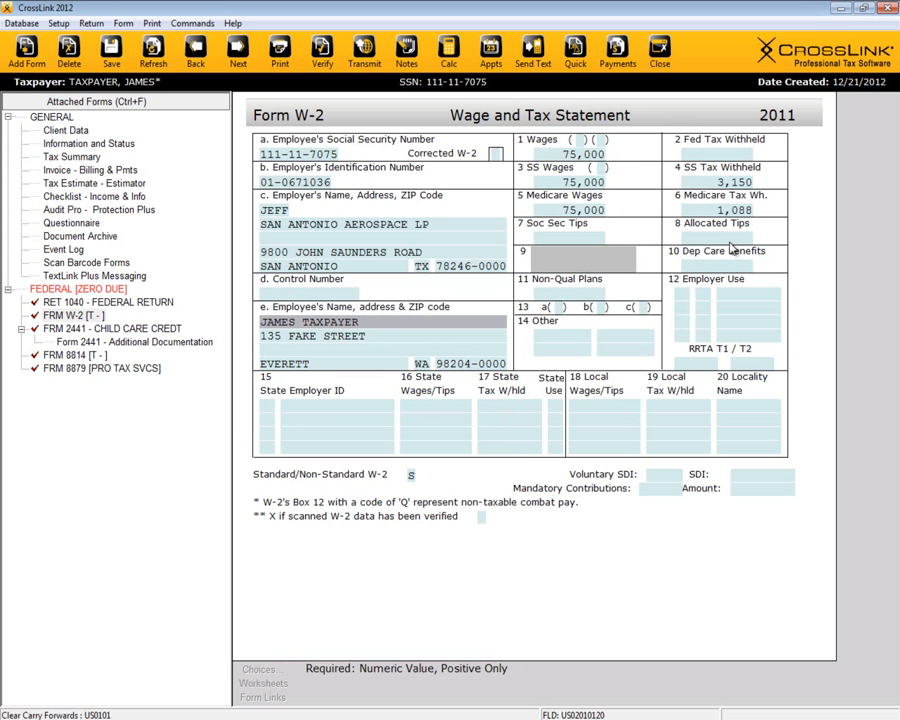
left_click(721, 156)
type("1700")
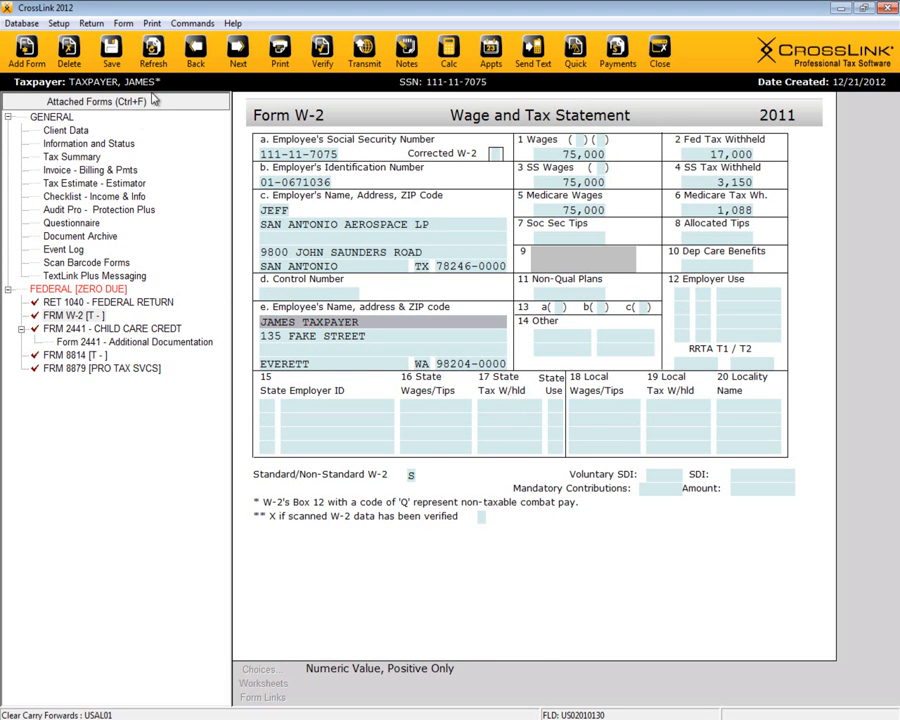
key("Tab")
left_click(153, 55)
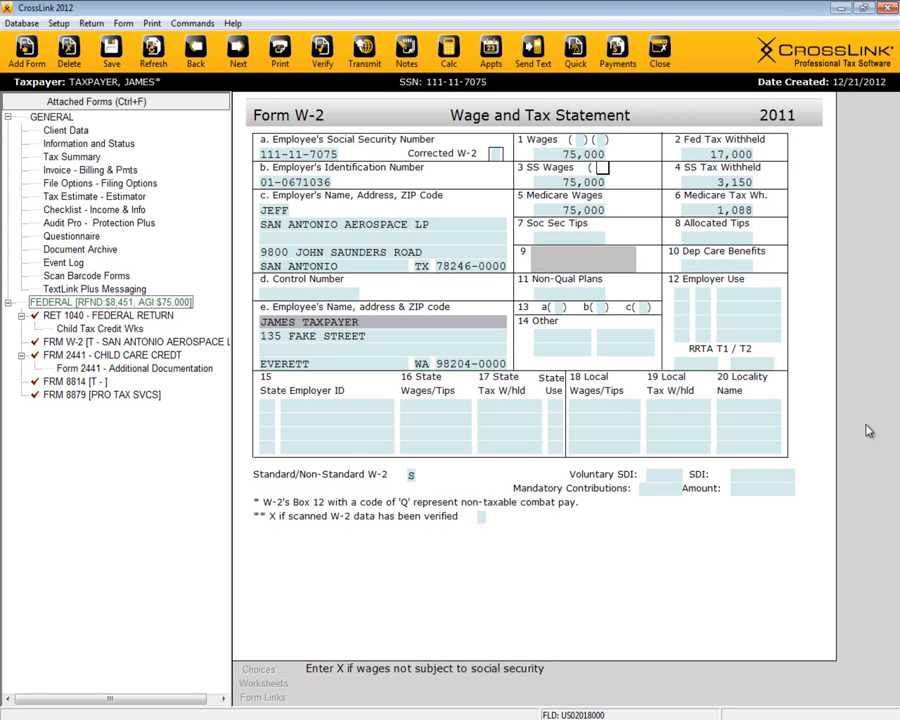
Step: Verify the return and open the flagged Form 2441 from the error list
left_click(321, 67)
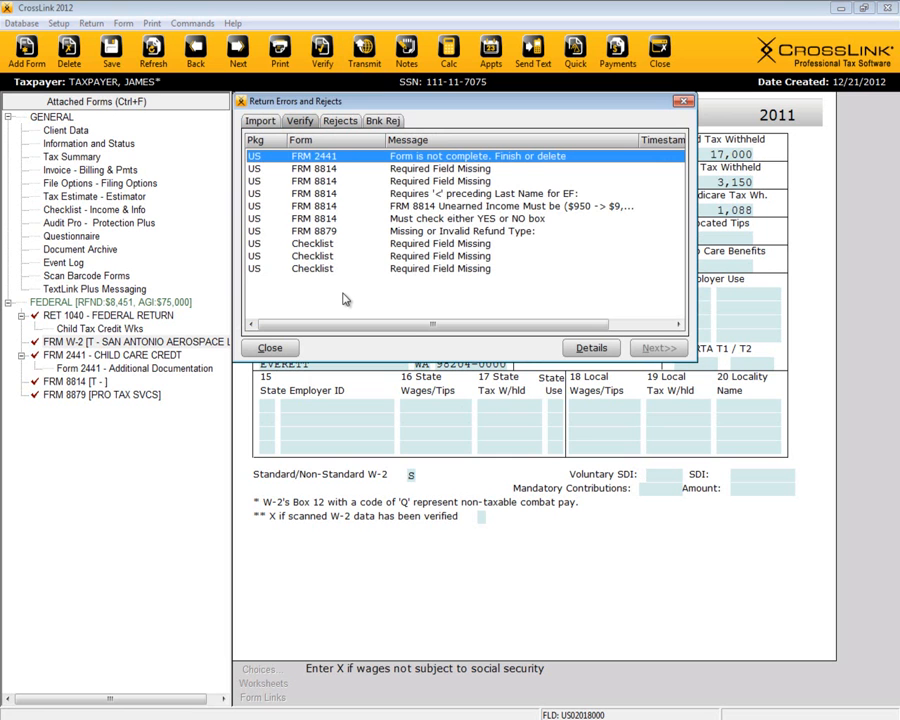
double_click(430, 160)
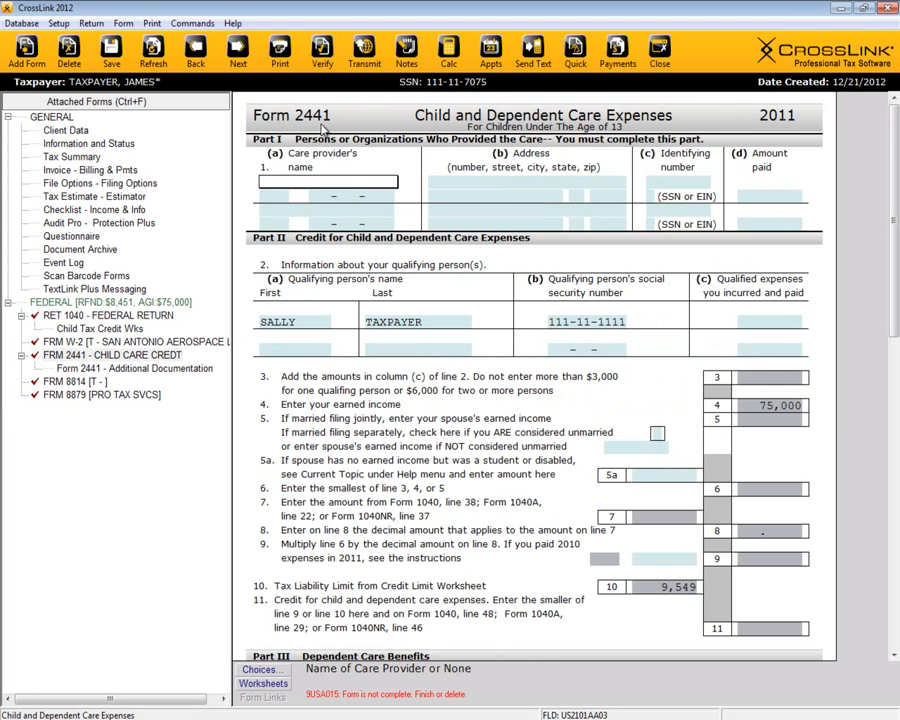
Step: Close the current return, discarding its unsaved changes
left_click(660, 62)
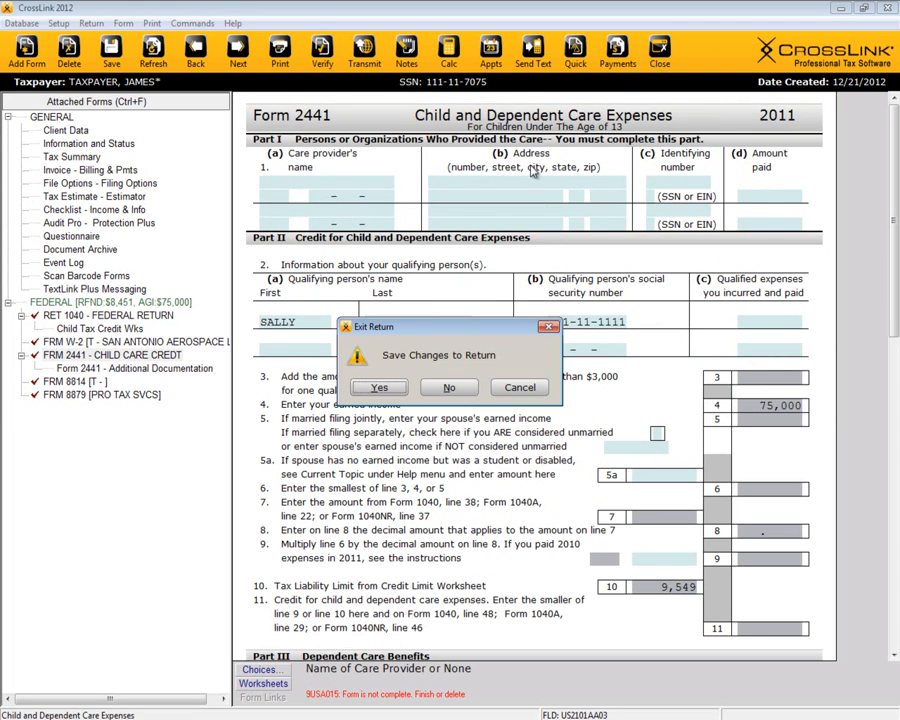
left_click(449, 387)
left_click(416, 390)
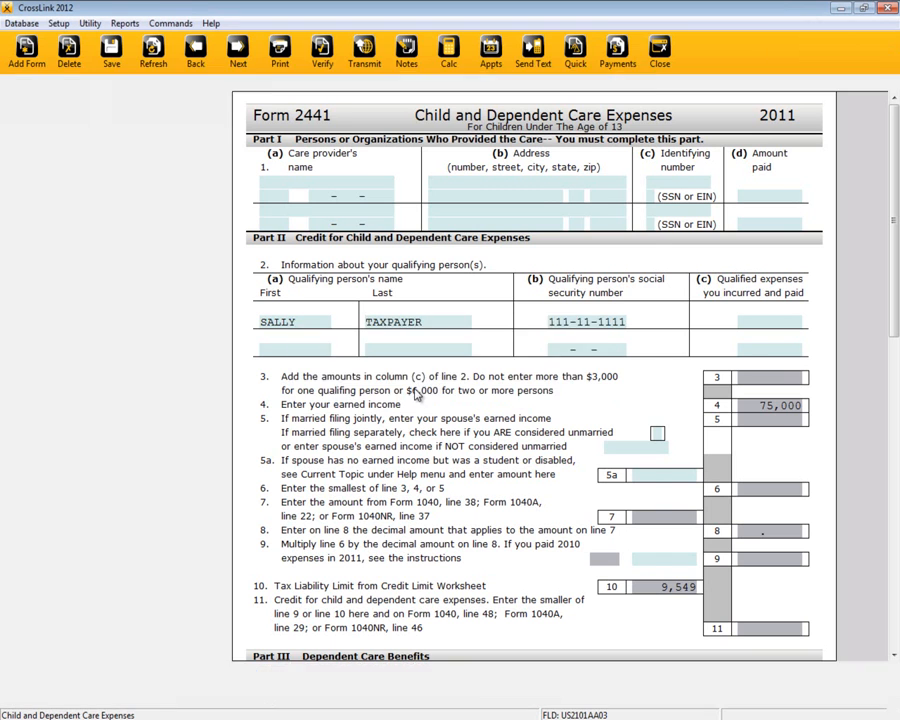
Step: Open the sample return with Check Ready status from the saved returns list
left_click(327, 124)
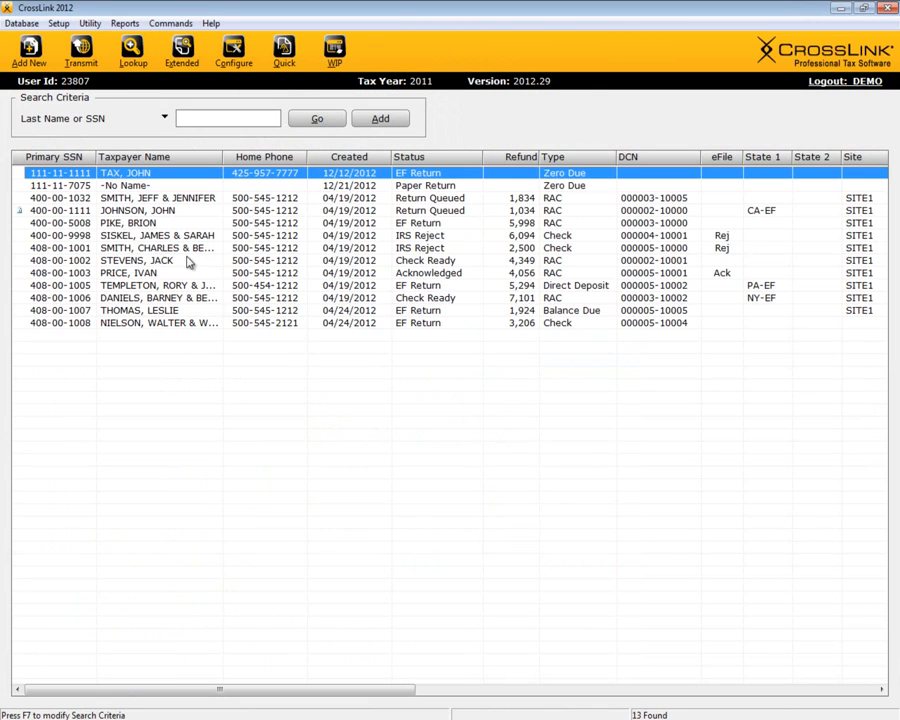
left_click(123, 261)
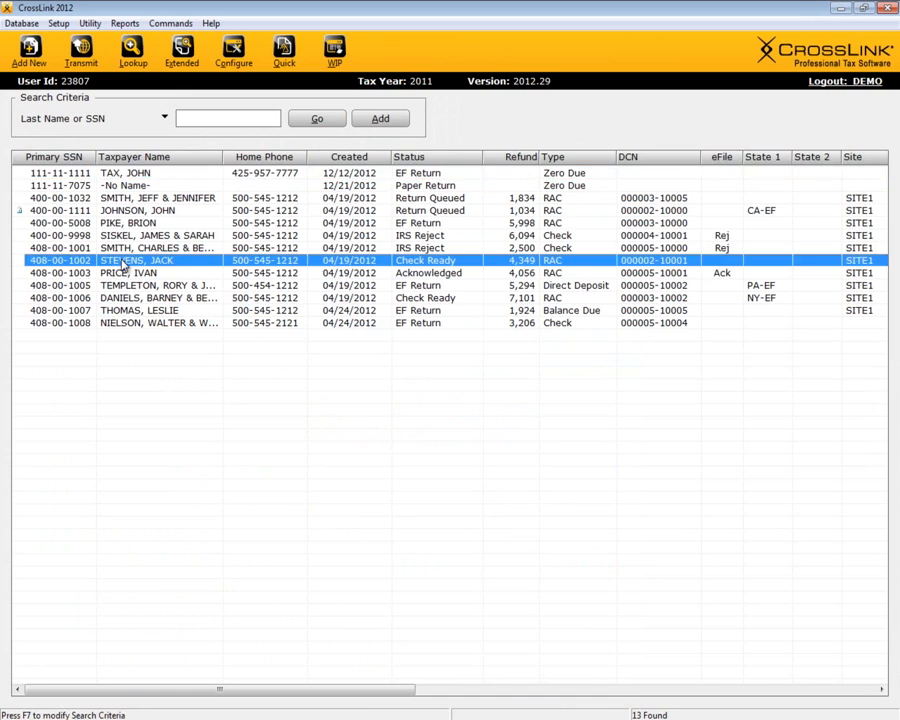
double_click(123, 261)
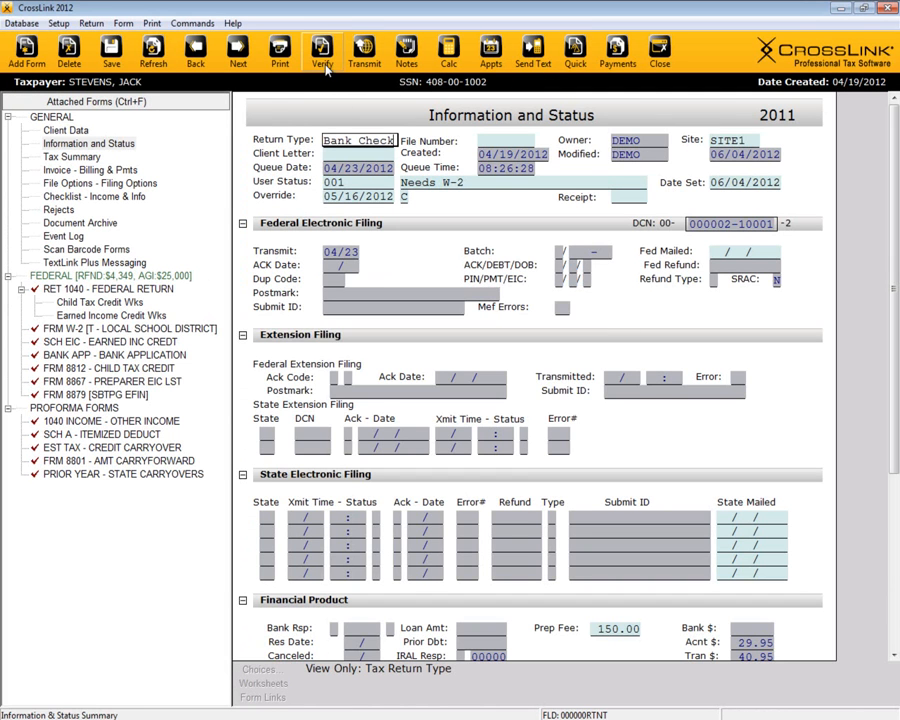
left_click(322, 50)
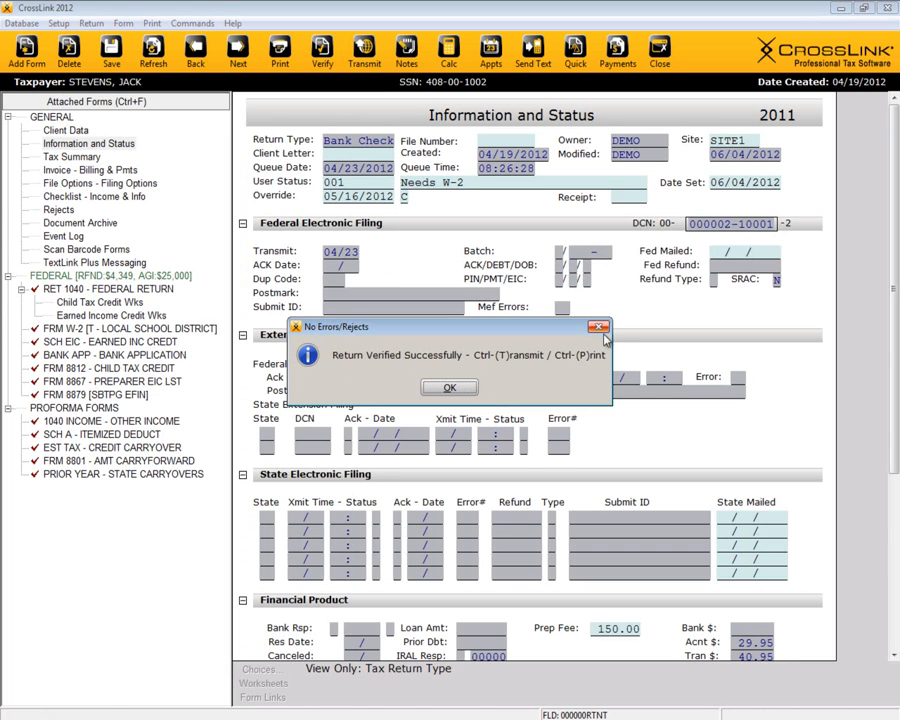
left_click(449, 387)
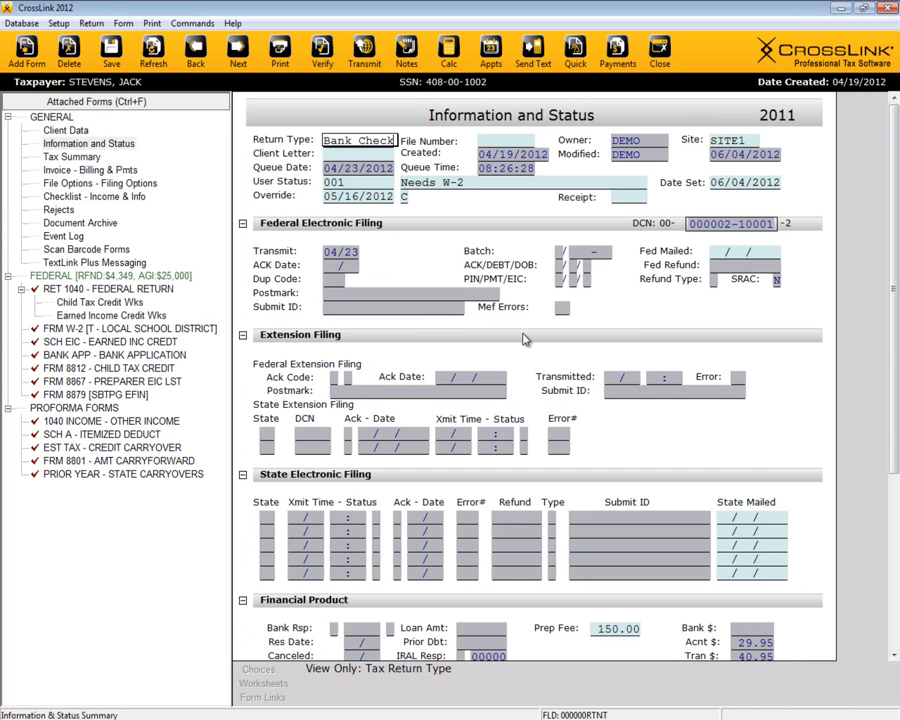
left_click(282, 57)
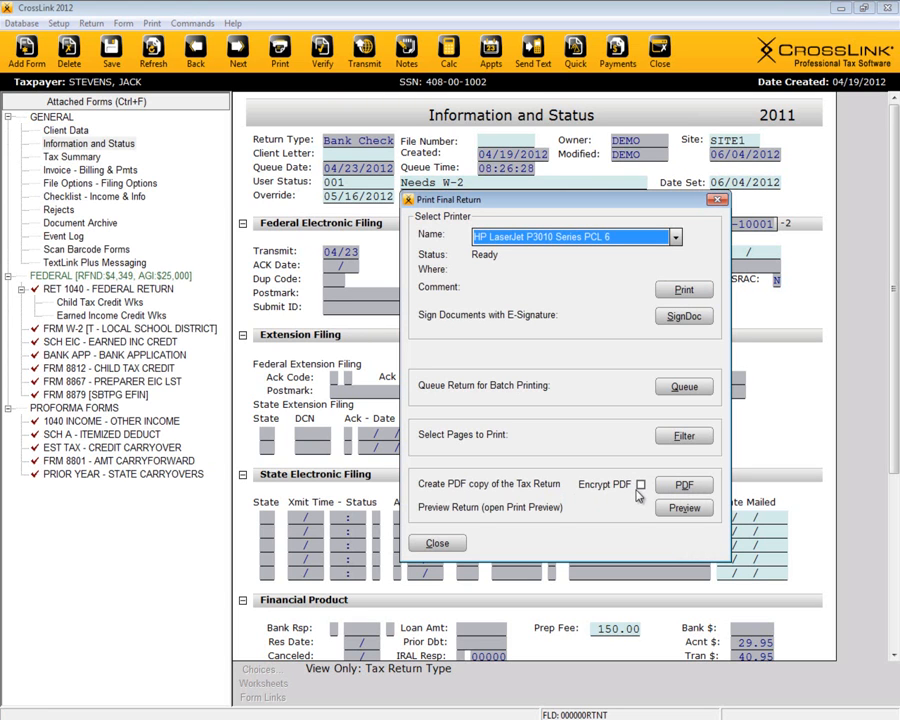
left_click(716, 200)
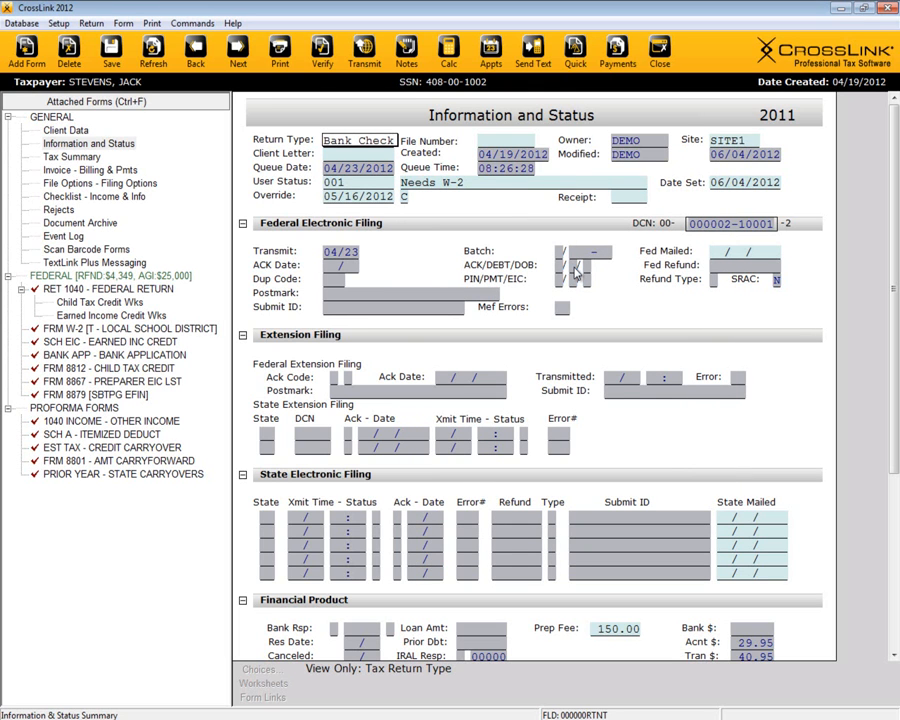
Step: Send the sample return's federal package to the transmission queue, then go to WIP
left_click(365, 52)
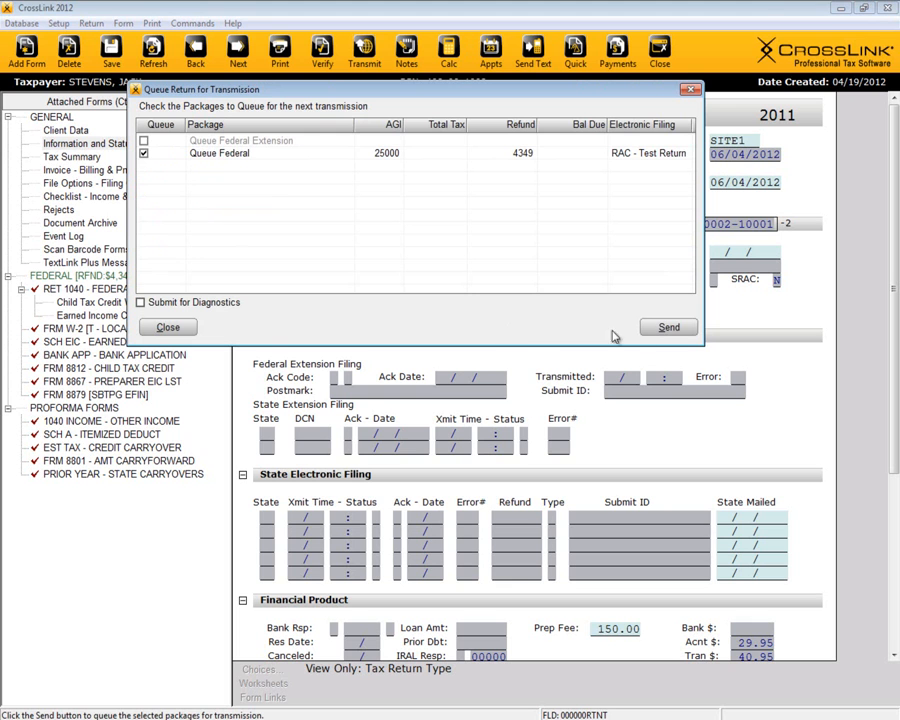
left_click(669, 329)
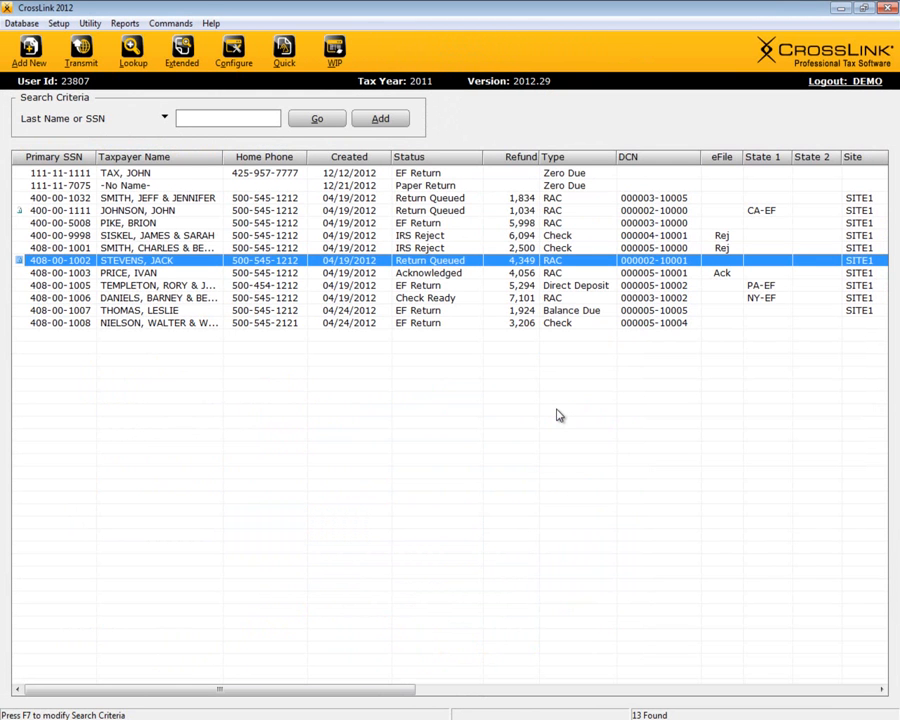
left_click(334, 52)
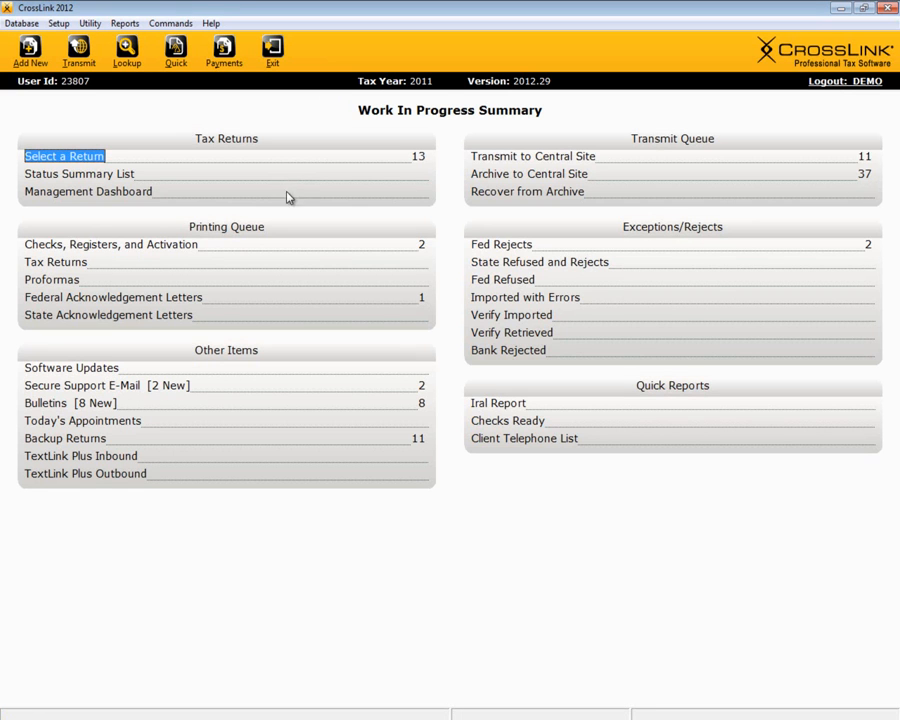
Step: Filter the queued Tax Return(s), uncheck the sample return, and cancel without transmitting
left_click(589, 159)
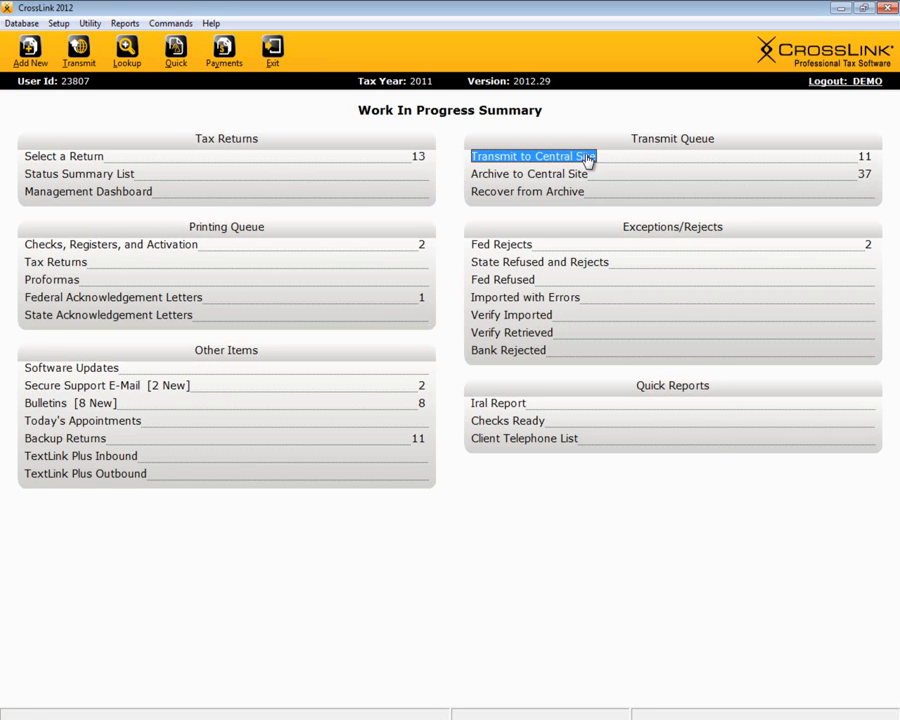
left_click(281, 275)
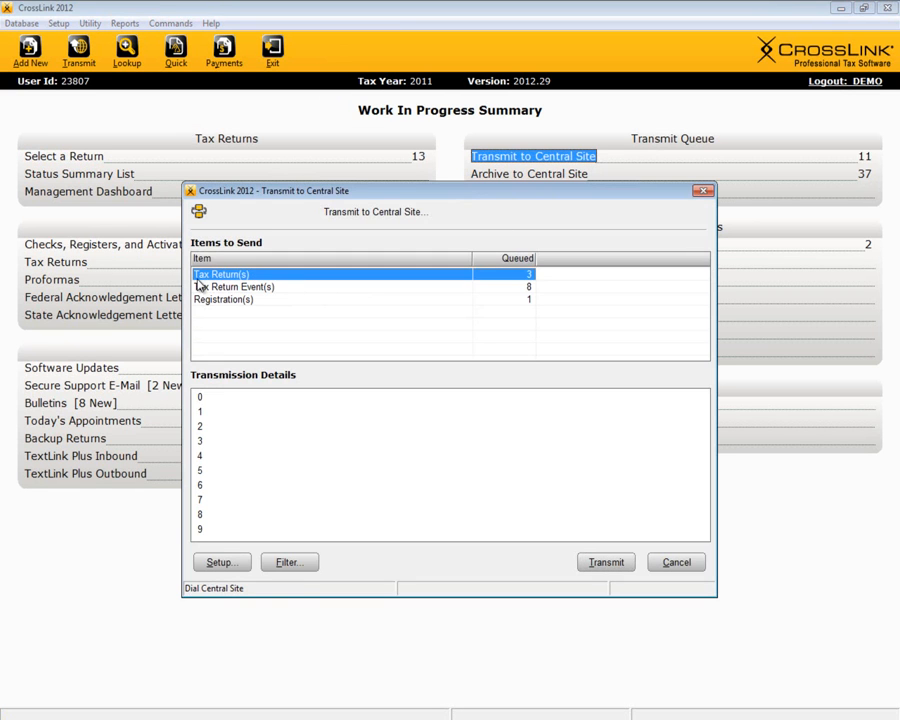
left_click(289, 563)
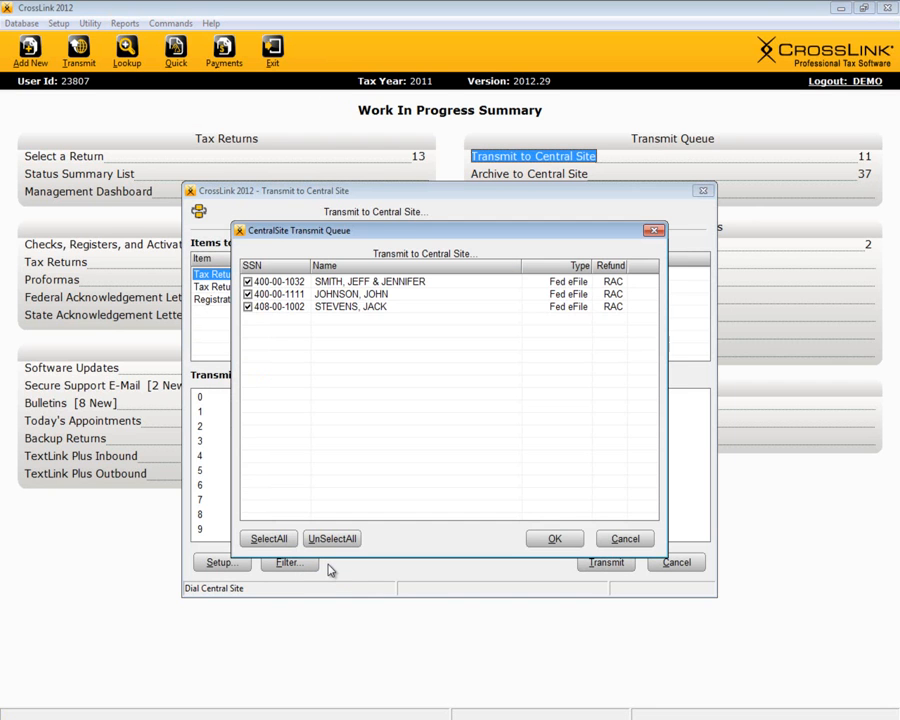
left_click(338, 307)
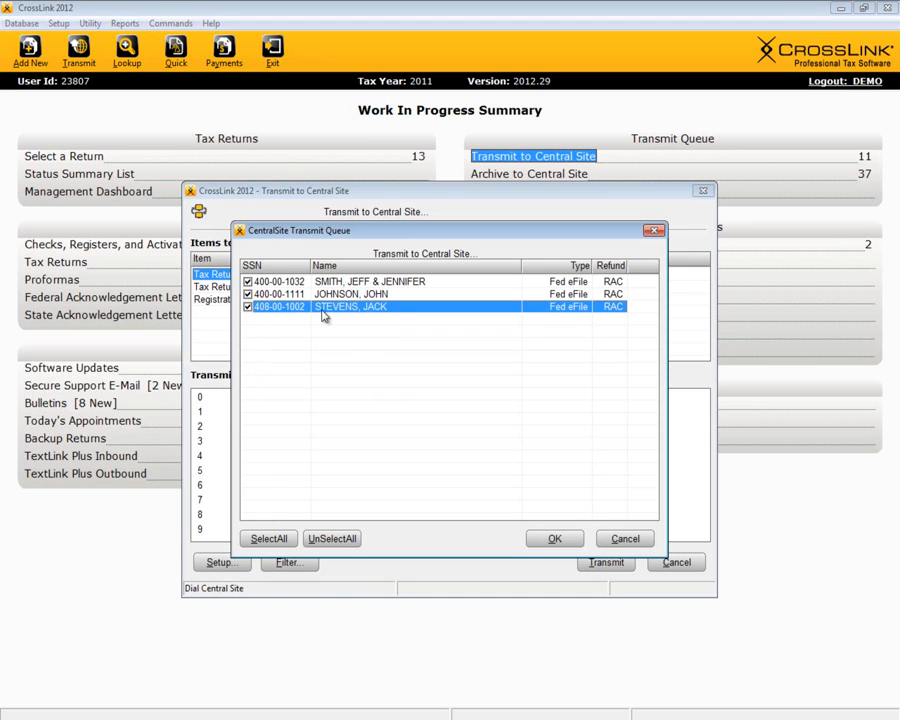
left_click(247, 307)
left_click(558, 540)
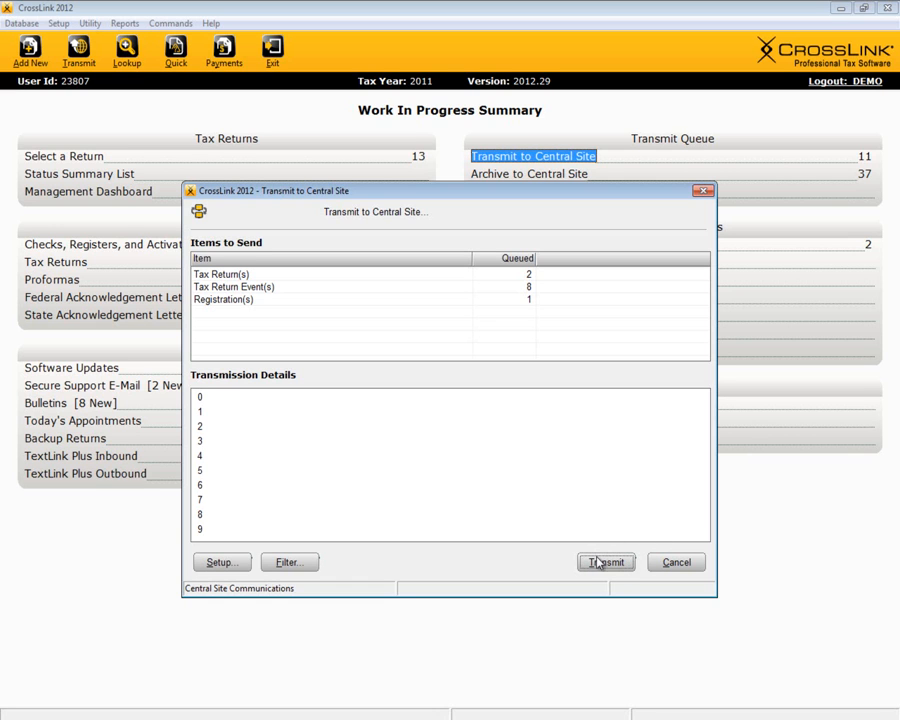
left_click(689, 567)
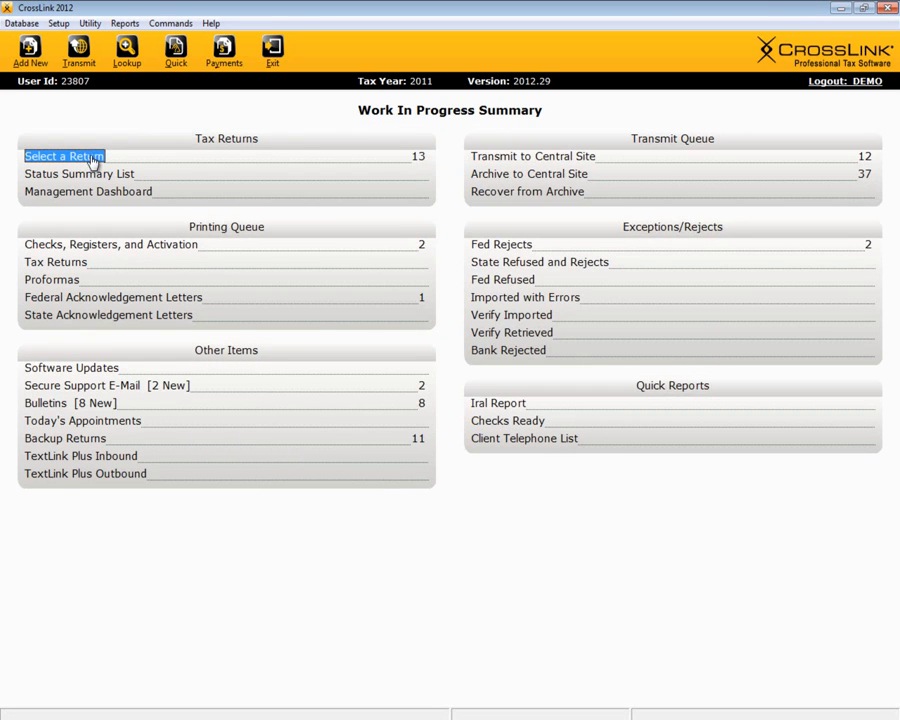
left_click(91, 160)
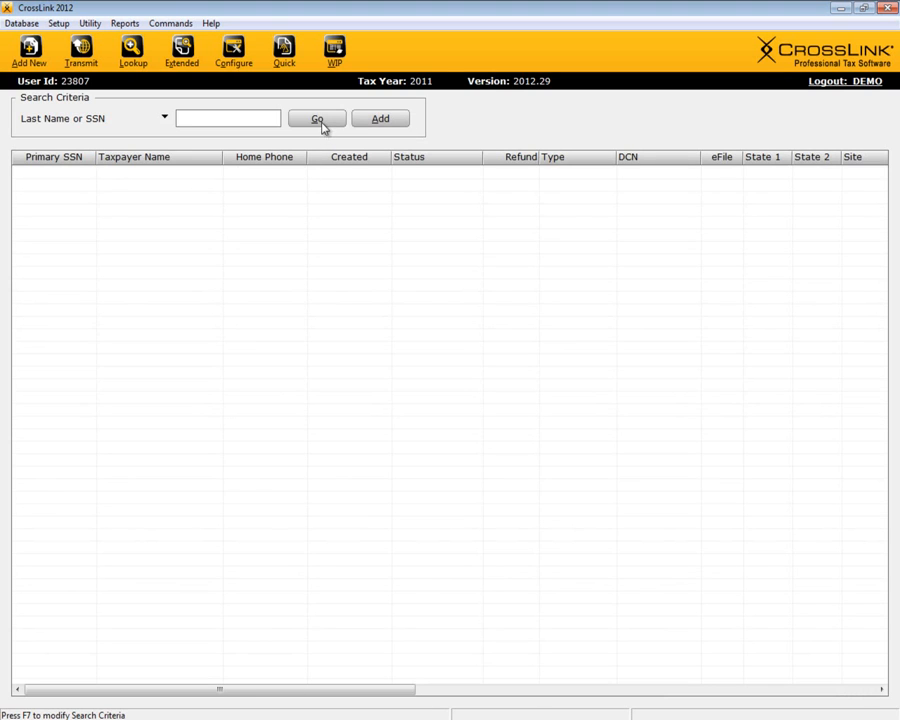
Step: Open the queued sample return, acknowledging the locked-return notice
left_click(318, 119)
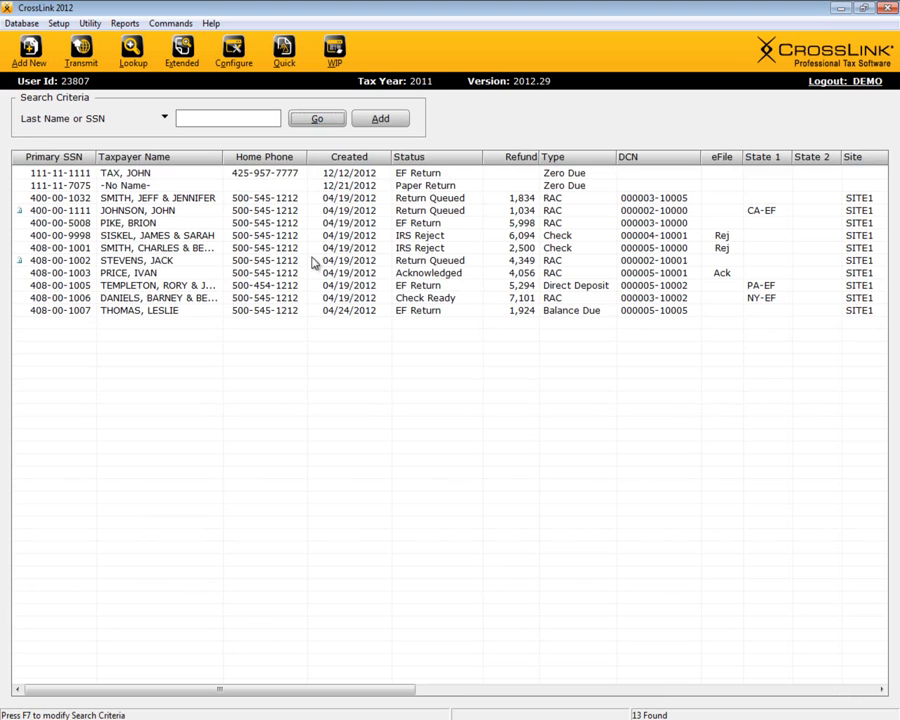
left_click(143, 262)
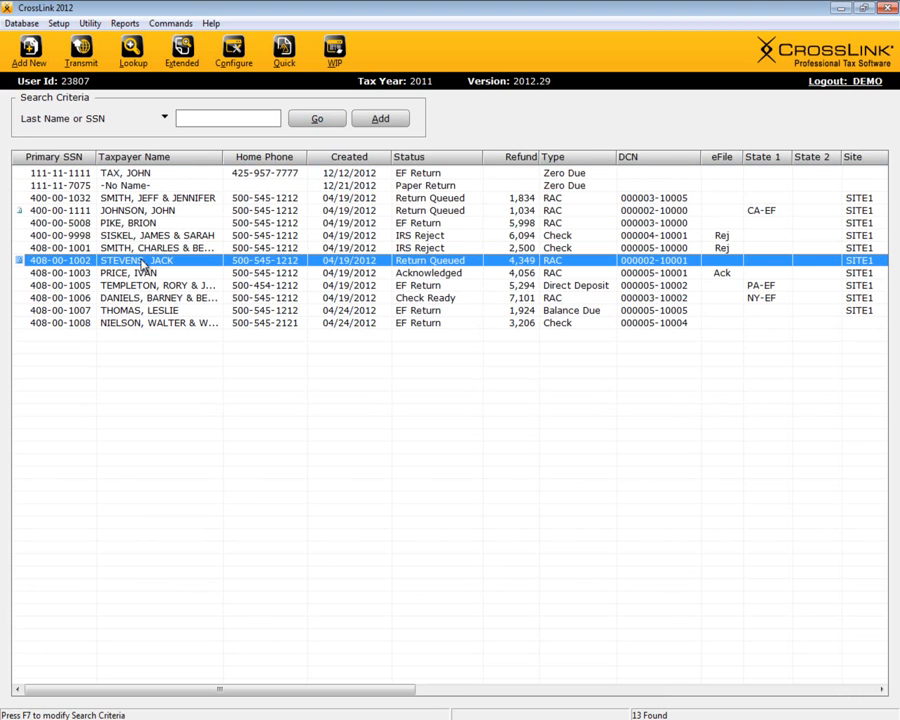
double_click(143, 262)
left_click(412, 388)
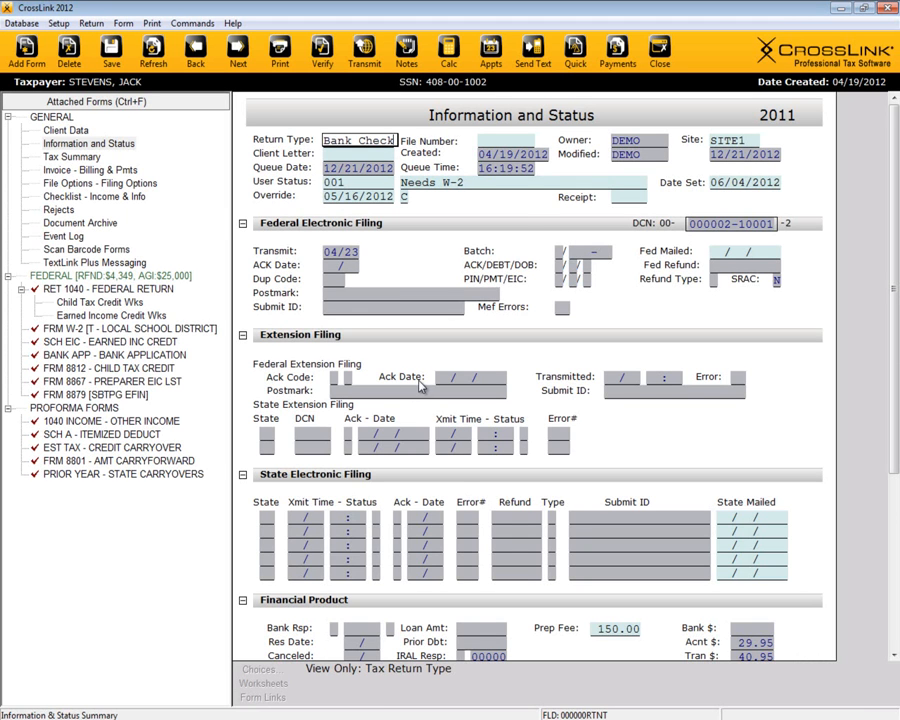
Step: Bookmark the User Status field with the note 'Please review'
left_click(491, 186)
right_click(491, 186)
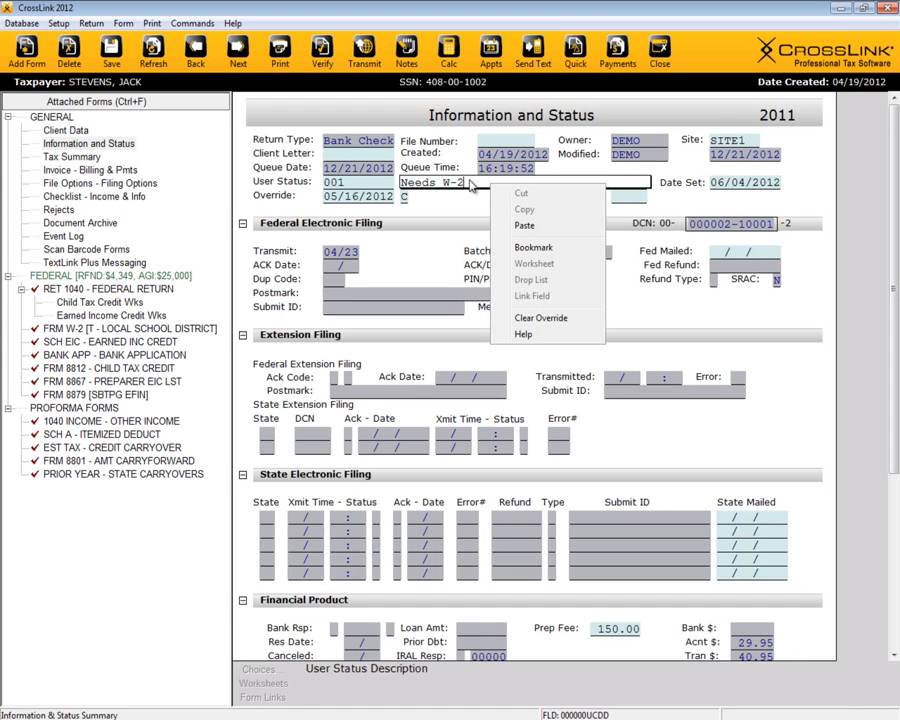
left_click(575, 254)
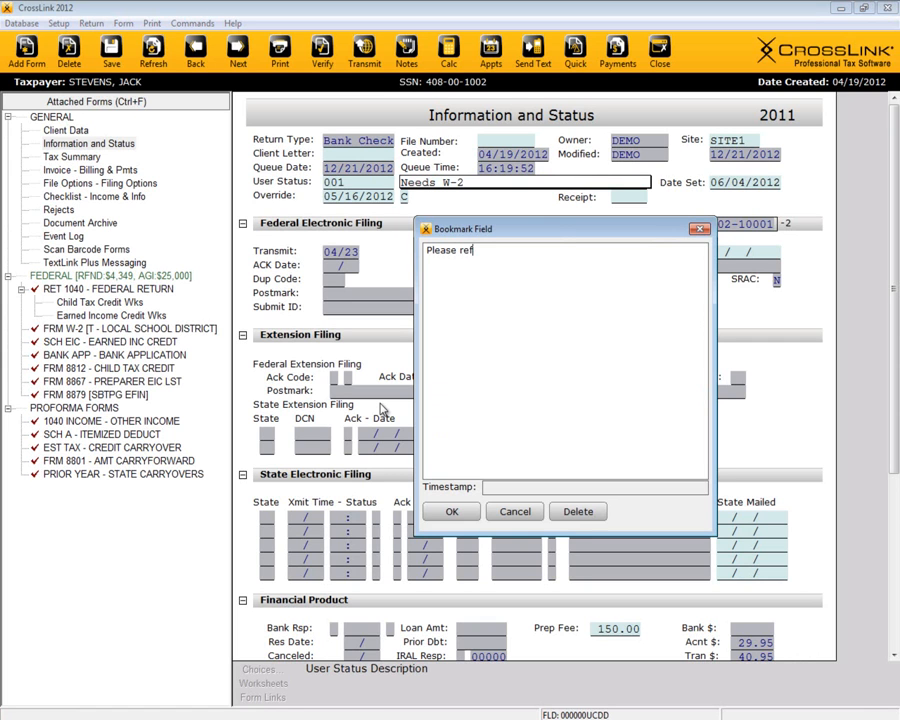
left_click(452, 512)
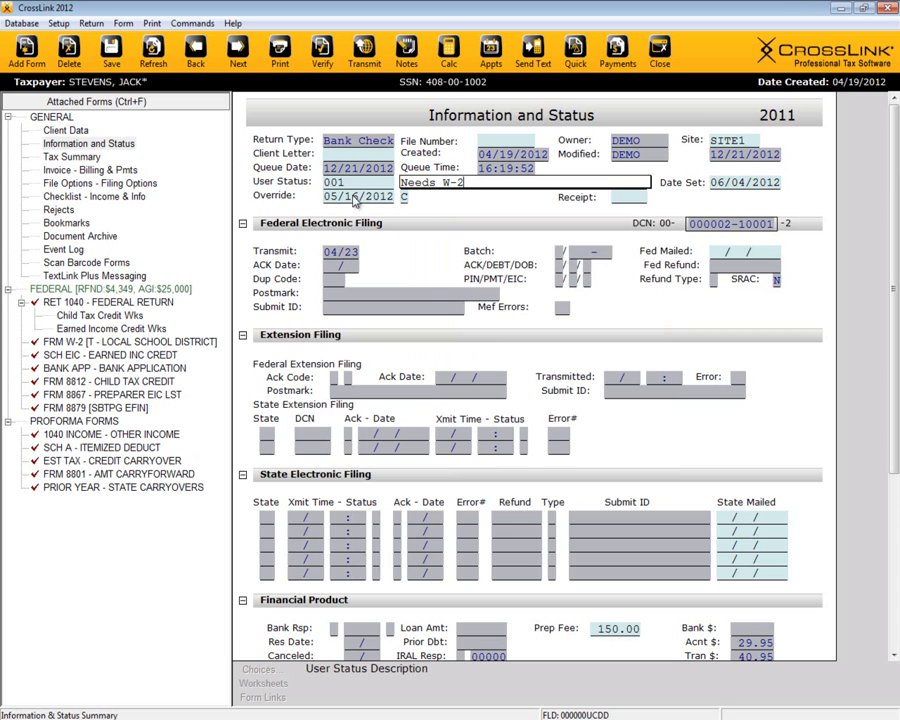
Step: Delete the 'Please review' bookmark from the return's bookmarks list
left_click(64, 222)
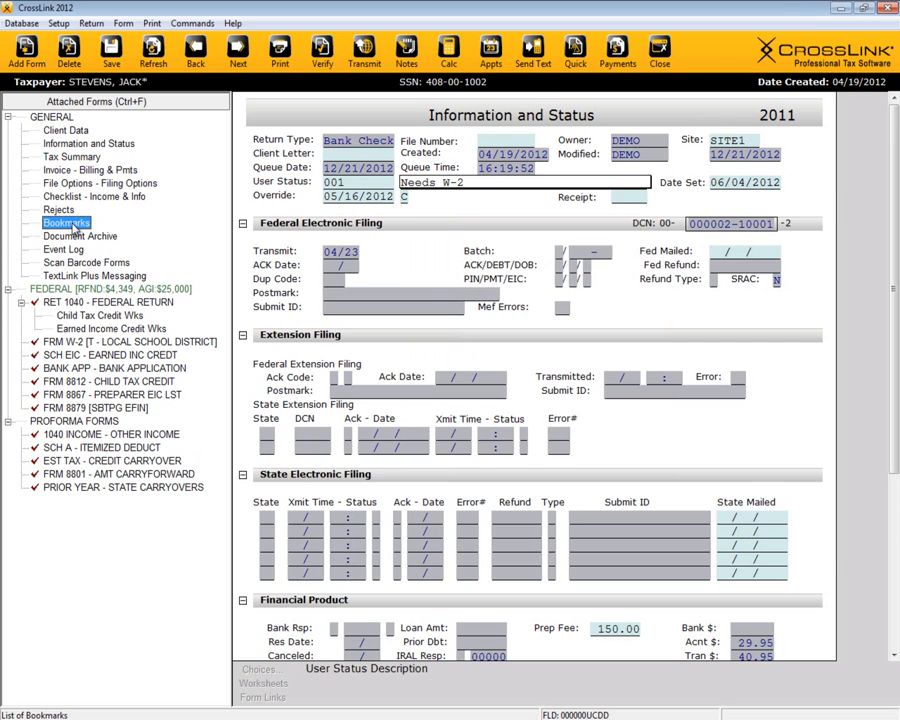
double_click(68, 223)
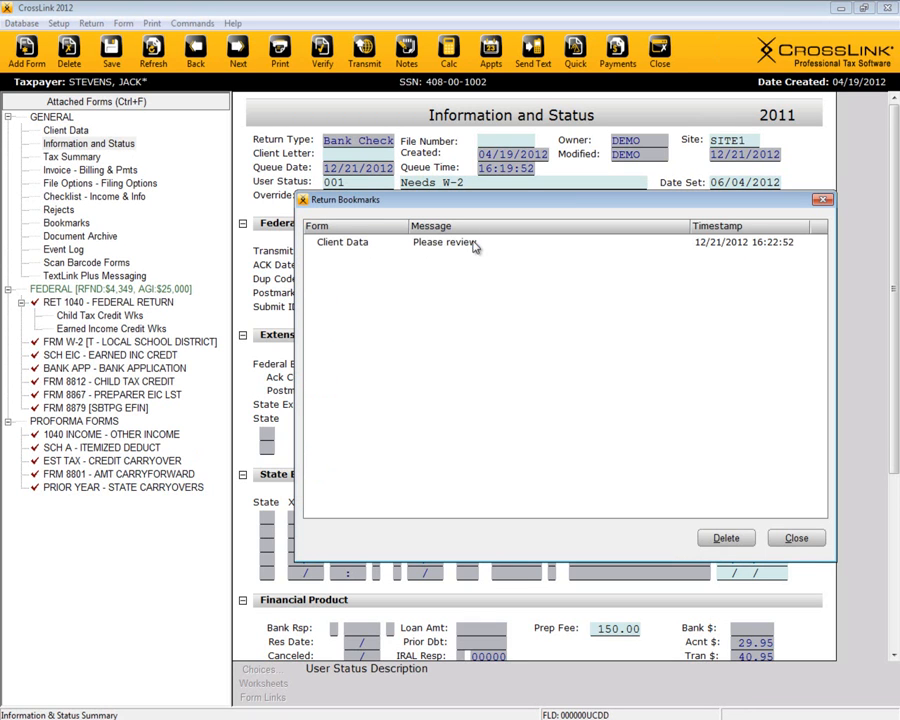
left_click(474, 244)
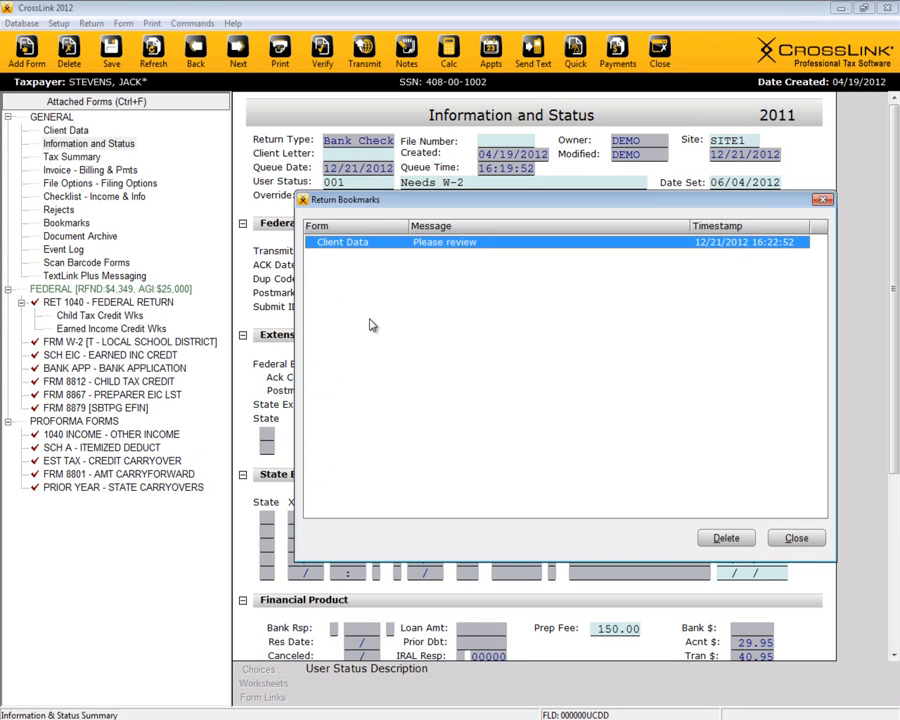
left_click(722, 539)
left_click(795, 538)
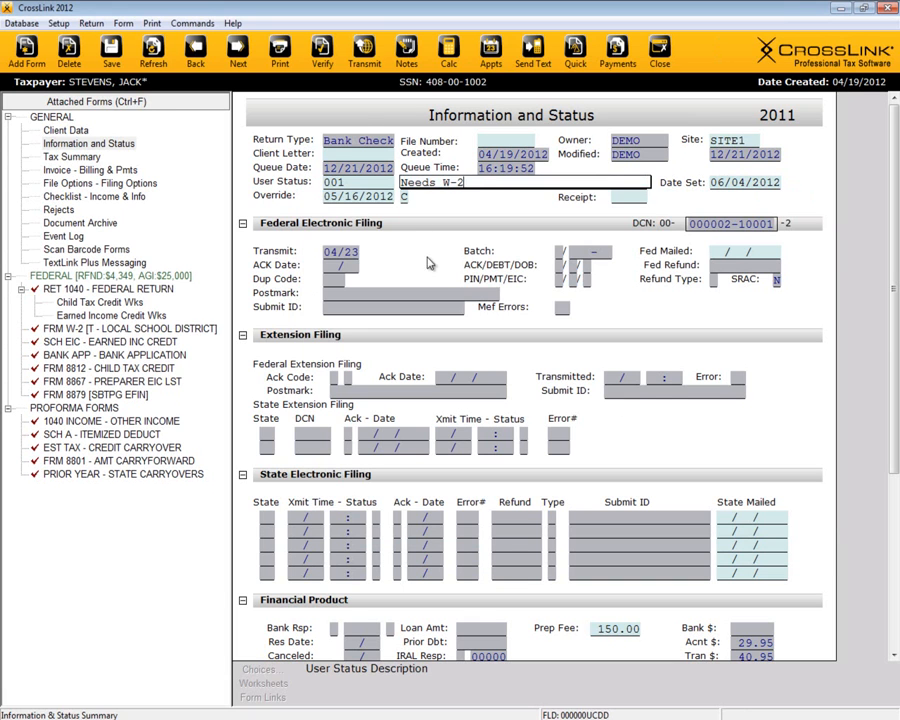
Step: Check the transmission queue options and the empty Preparer Notes, then start a Quick status query
left_click(364, 46)
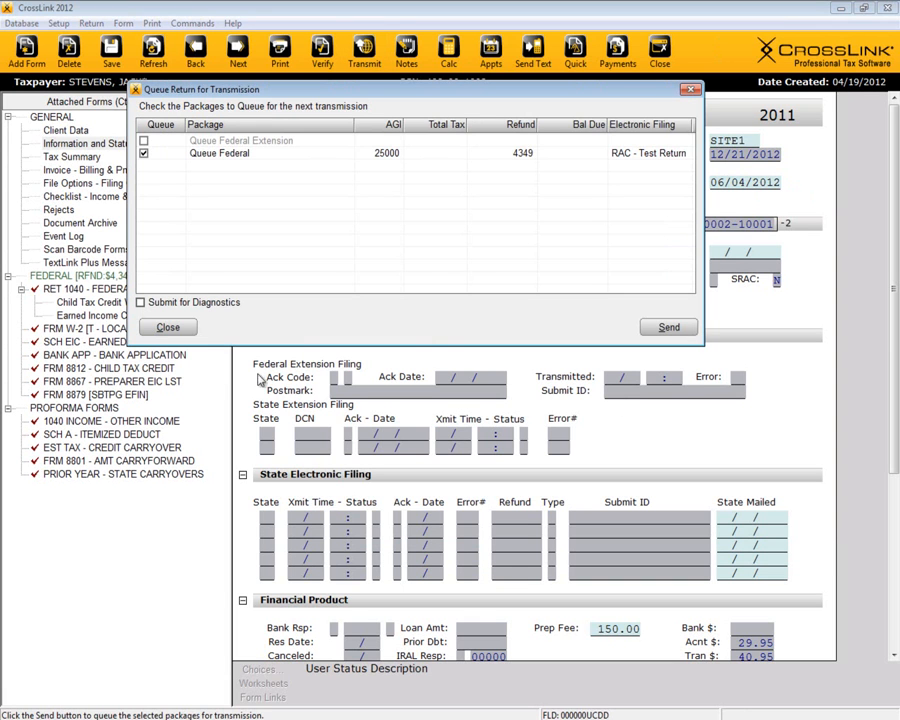
left_click(689, 90)
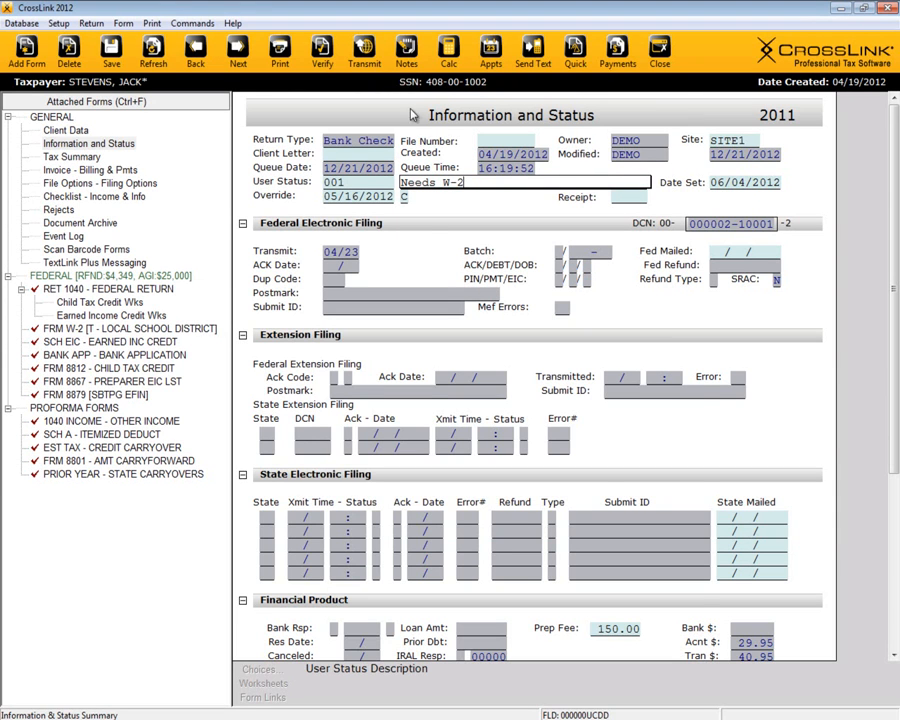
left_click(408, 62)
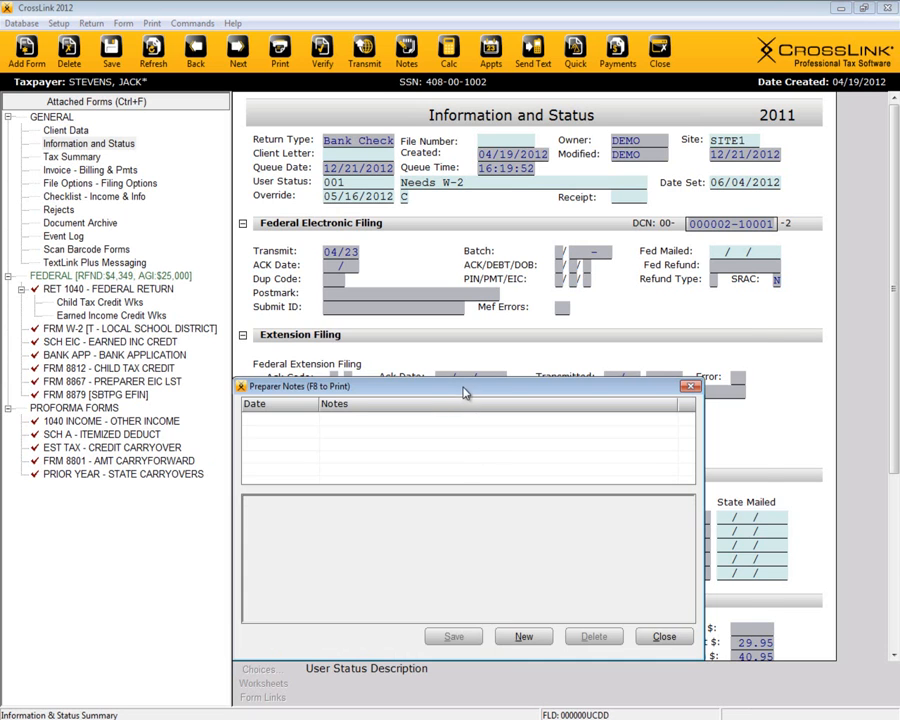
left_click_drag(465, 390, 532, 341)
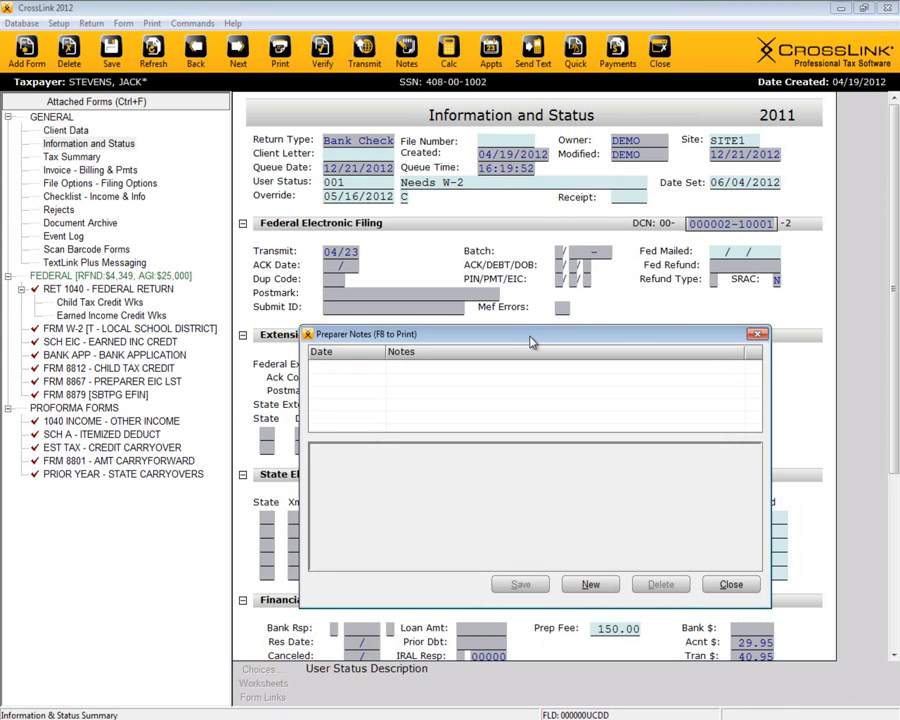
left_click_drag(532, 341, 522, 350)
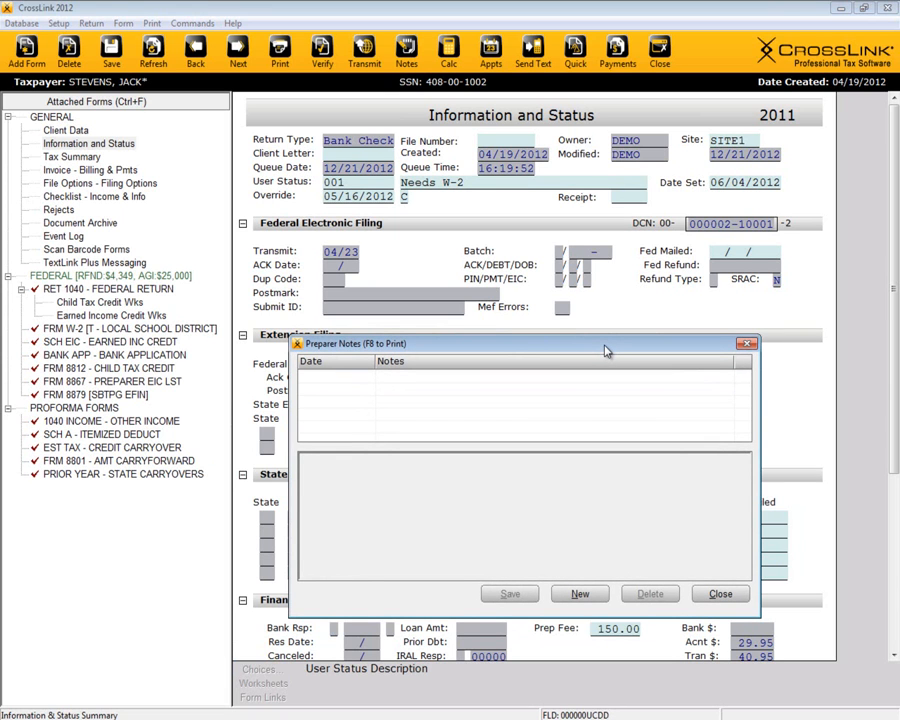
left_click(745, 346)
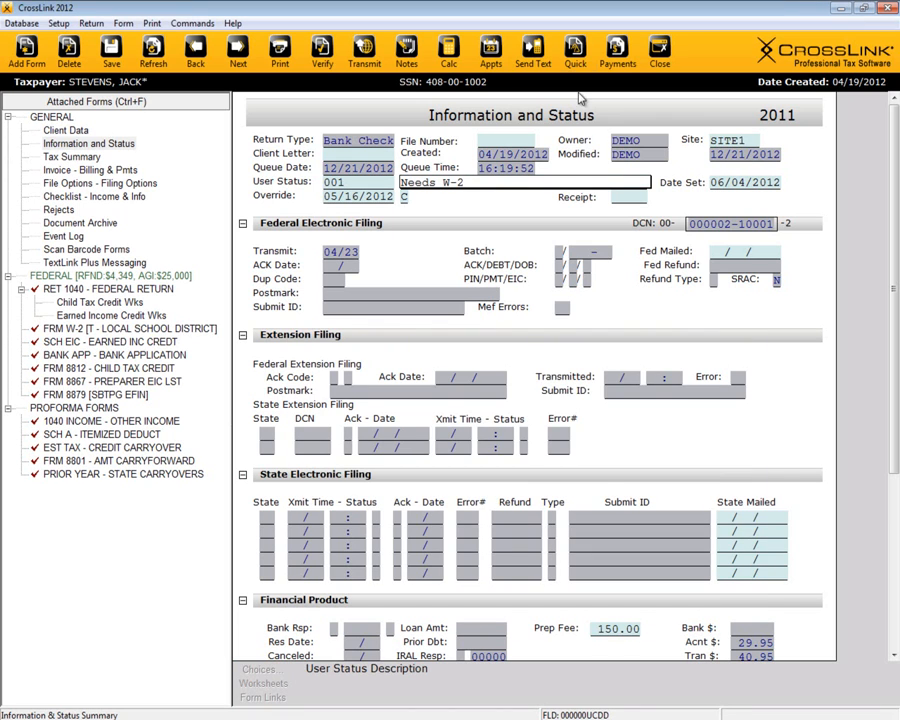
left_click(577, 62)
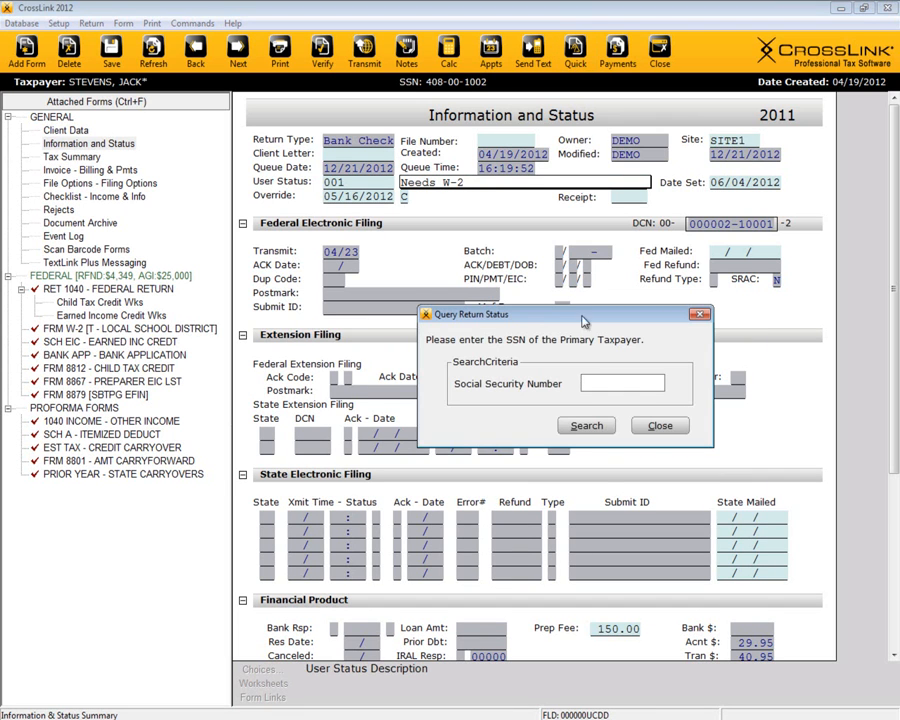
Step: Query the return status by the taxpayer's SSN and review the Bank Application tab before closing
left_click_drag(578, 378, 579, 343)
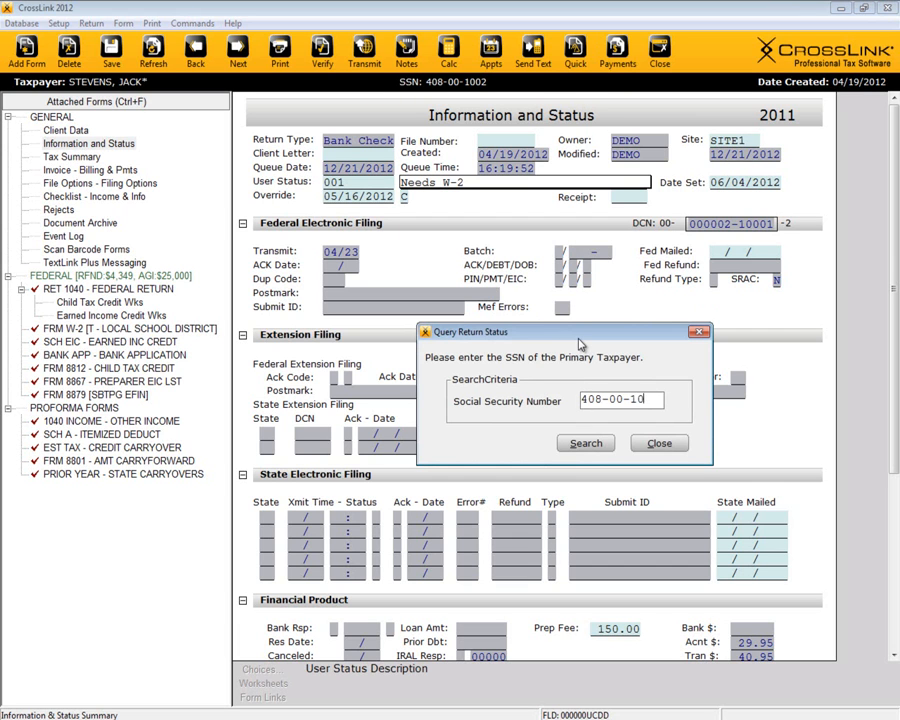
key("Return")
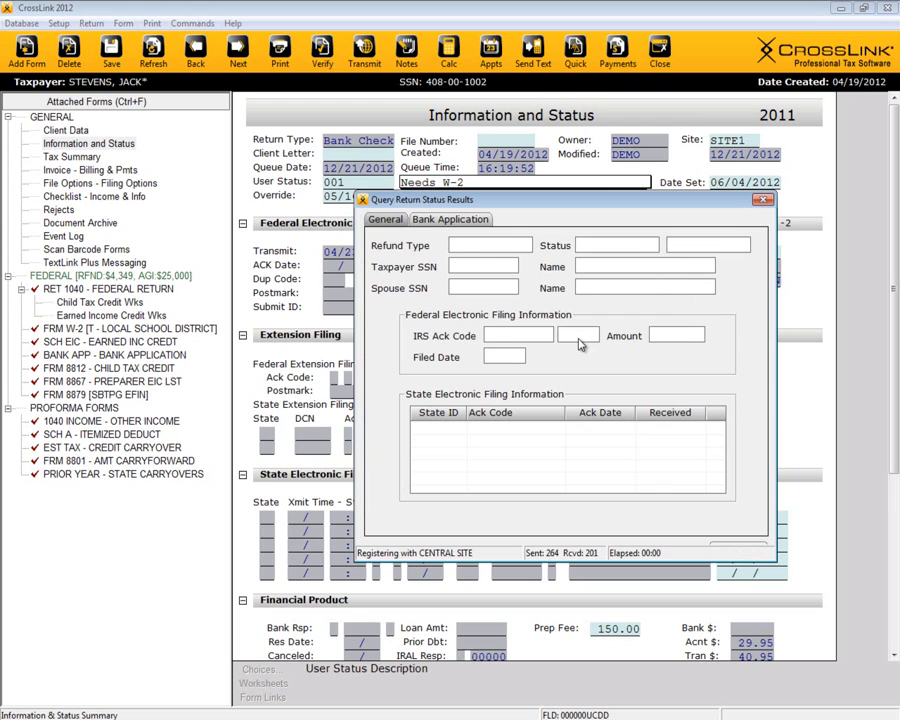
left_click(452, 220)
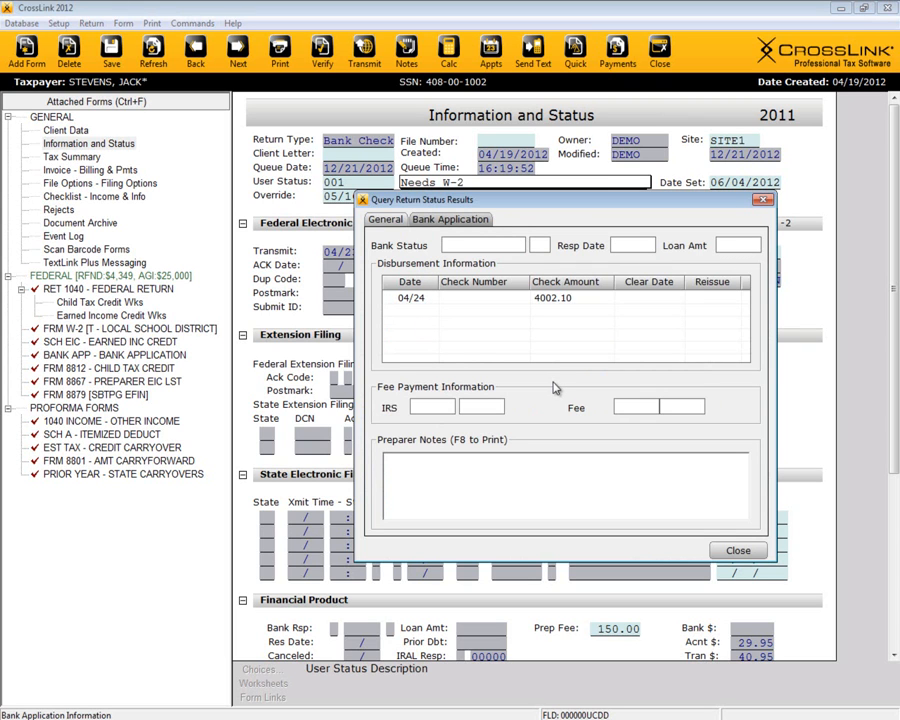
left_click(762, 203)
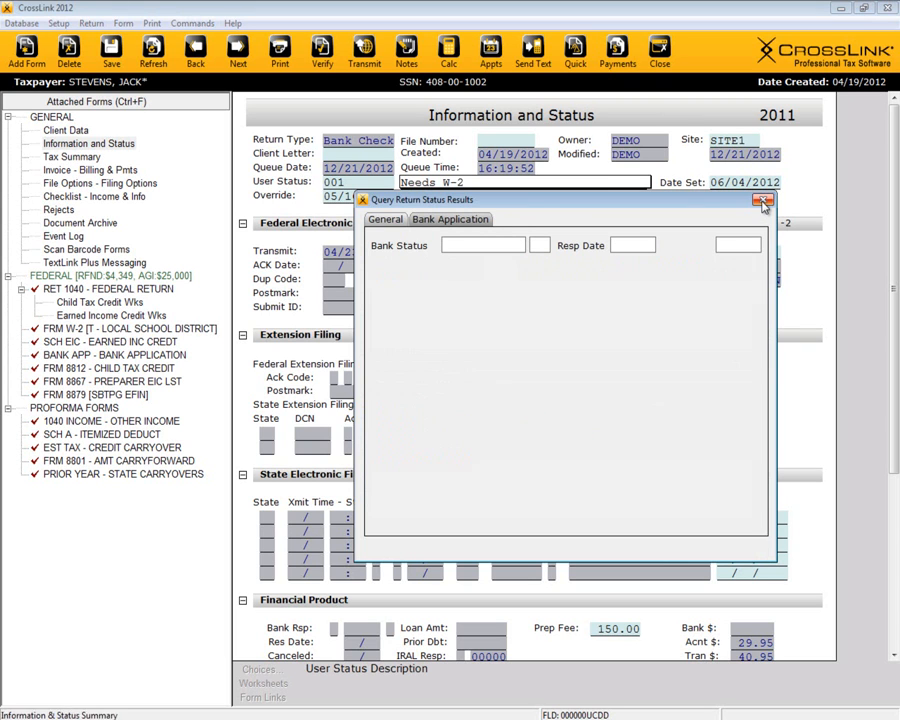